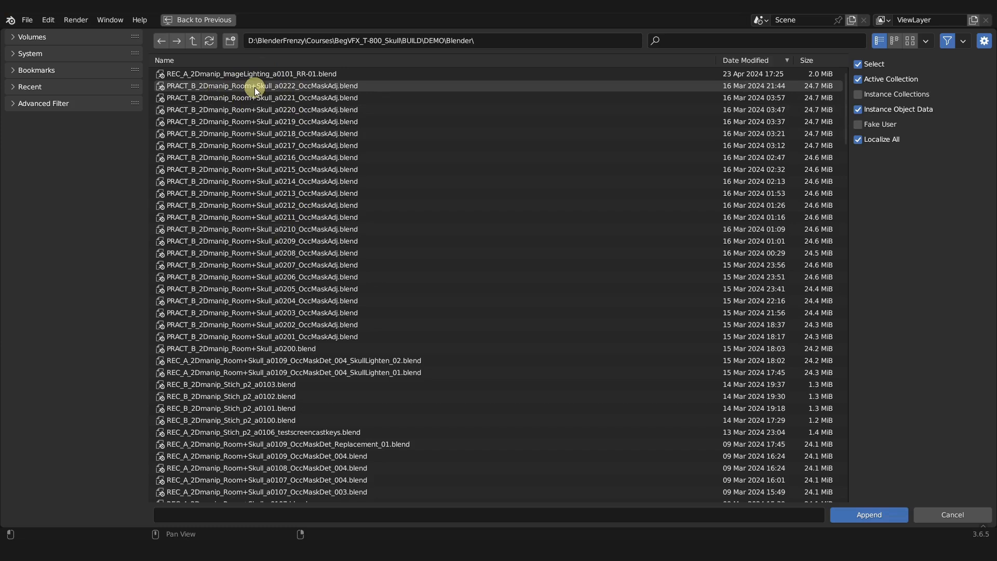
# Append the movie clip T800_VSE_a0101_f0380.jpg from PRACT_B_2Dmanip_Room+Skull_a0222_OccMaskAdj.blend.
pyautogui.doubleClick(255, 88)
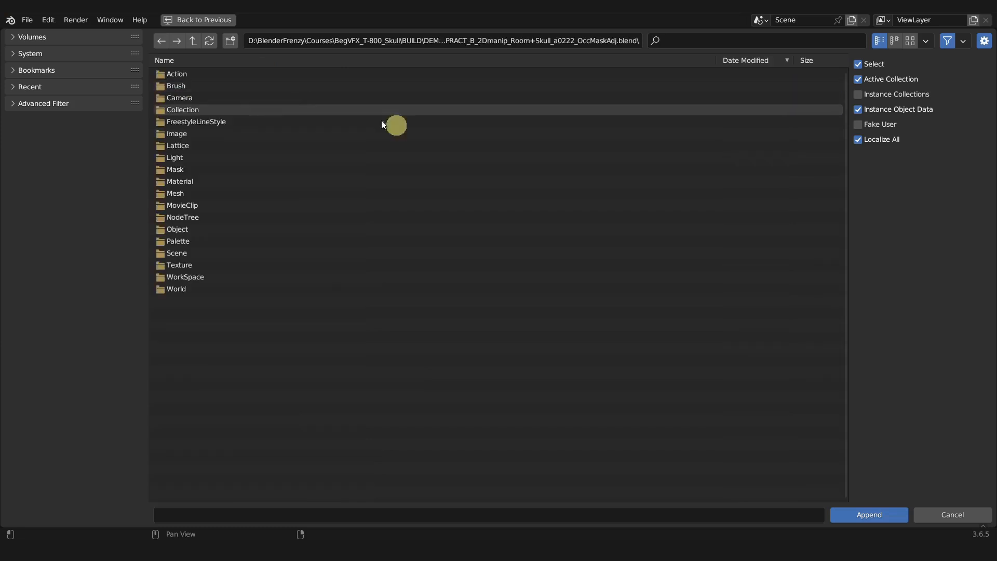
pyautogui.doubleClick(205, 203)
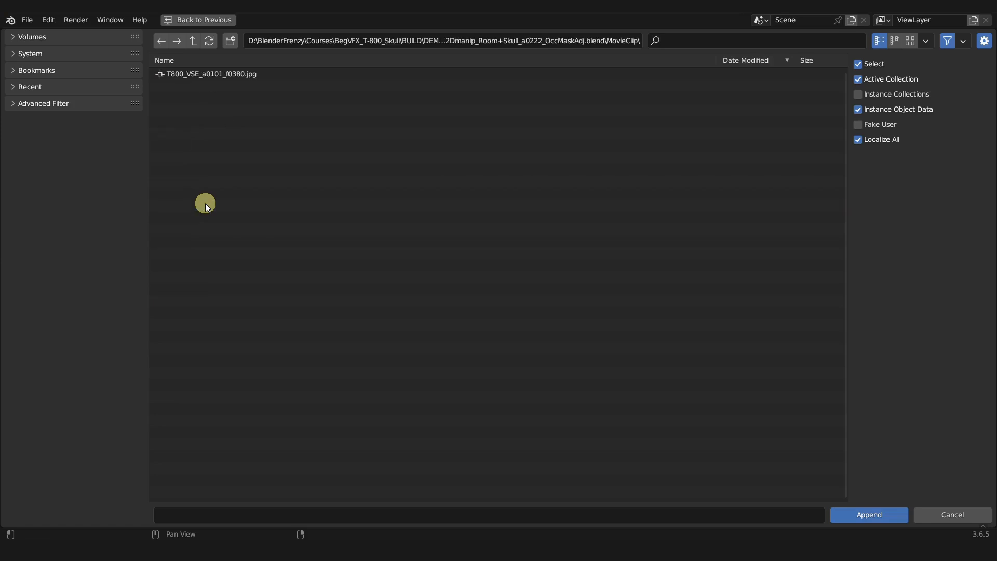
pyautogui.doubleClick(215, 76)
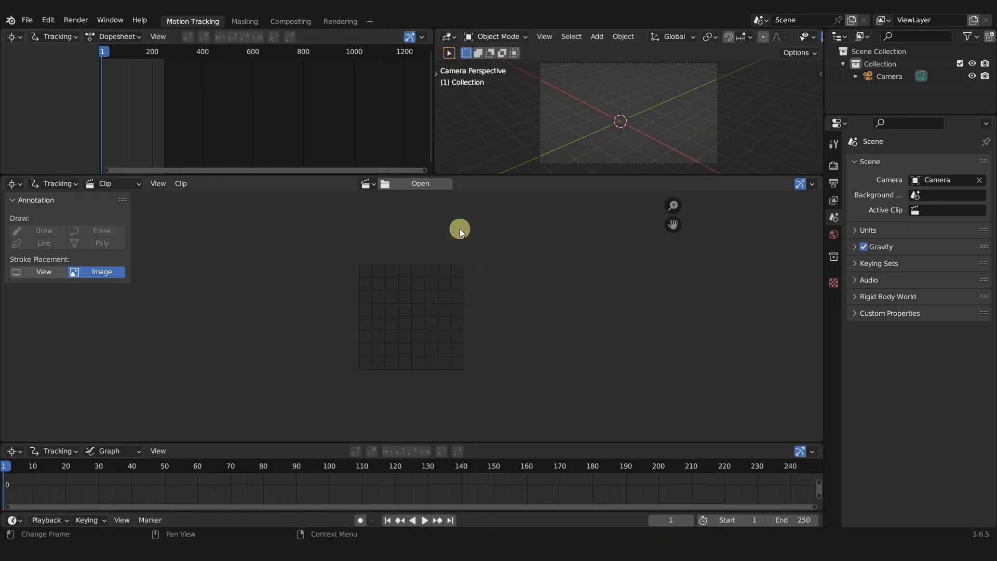
# Load the appended clip T800_VSE_a0101_f0380.jpg into the clip editor and enlarge that editor's area upward.
pyautogui.click(375, 186)
pyautogui.click(373, 202)
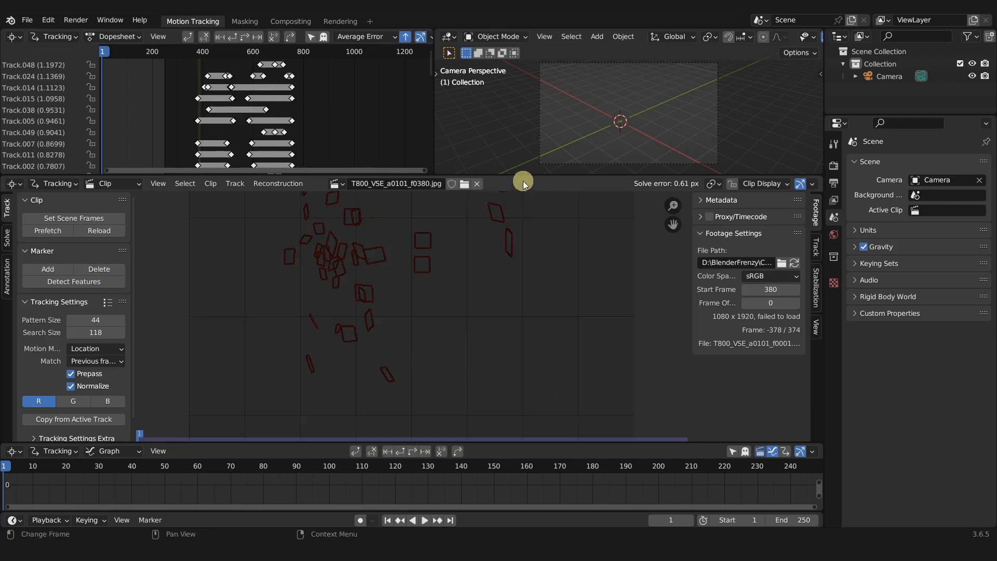
pyautogui.moveTo(521, 175); pyautogui.dragTo(535, 16)
pyautogui.scroll(-3, 459, 227)
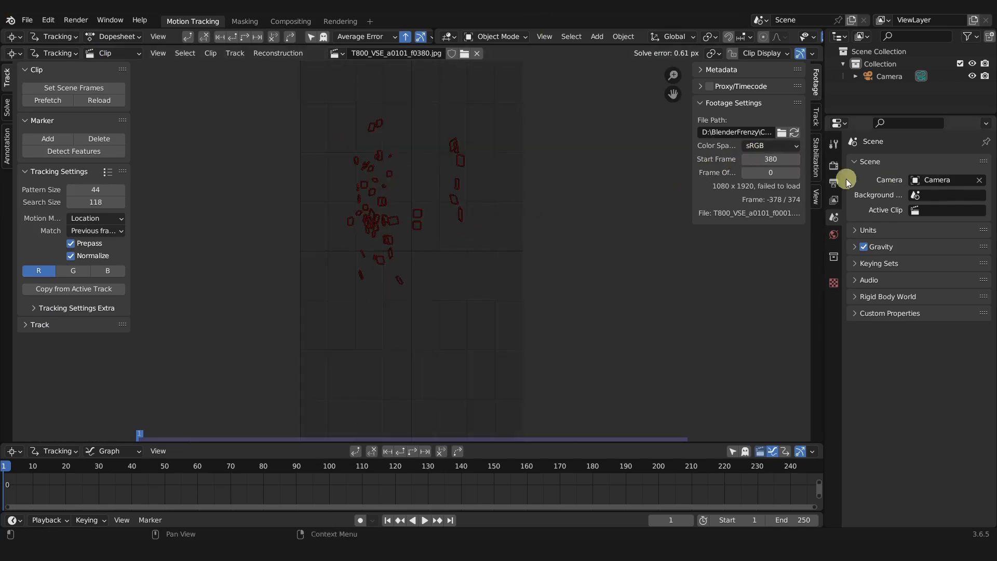
# Set the scene's start frame and the current frame to 380.
pyautogui.click(746, 521)
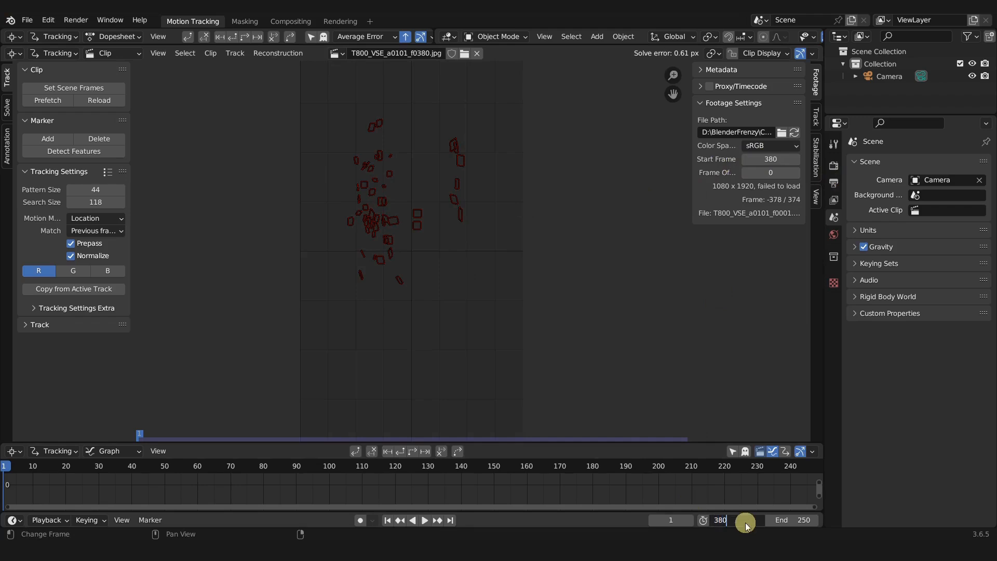
pyautogui.write('380')
pyautogui.press('Return')
pyautogui.click(669, 520)
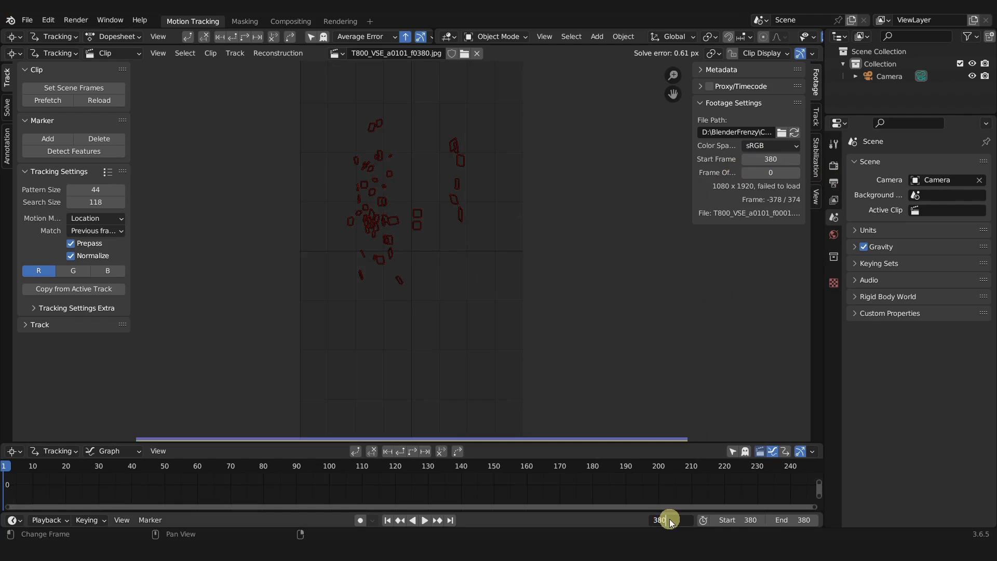
pyautogui.press('Return')
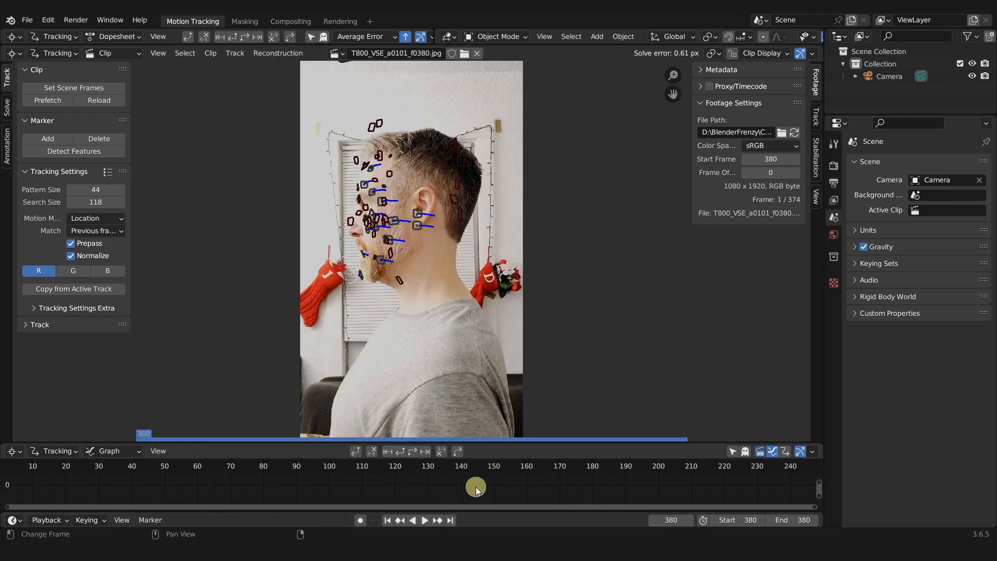
# Move to the clip's last tracked frame, 753, and set the scene's end frame to 753.
pyautogui.press('KP_Decimal')
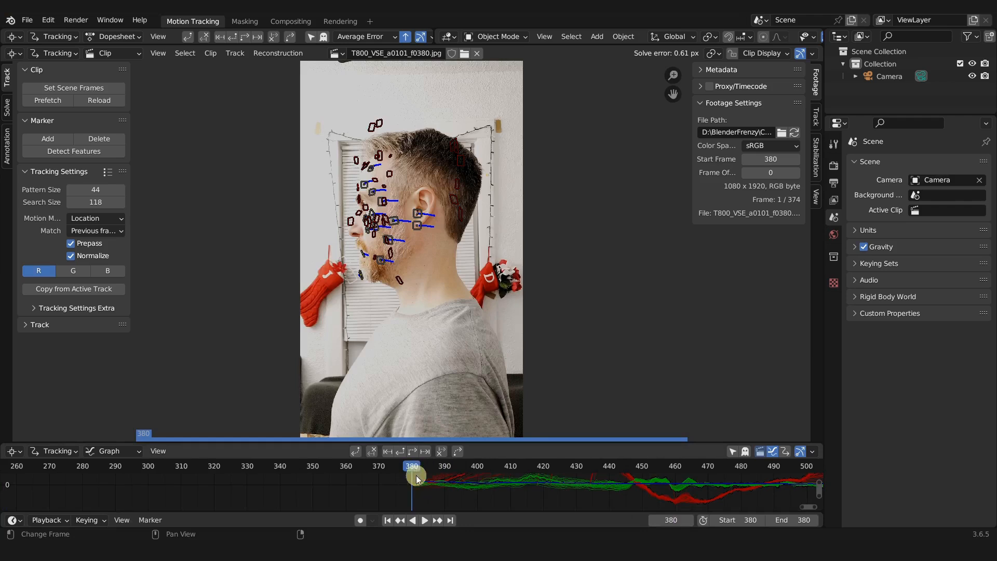
pyautogui.scroll(-5, 624, 494)
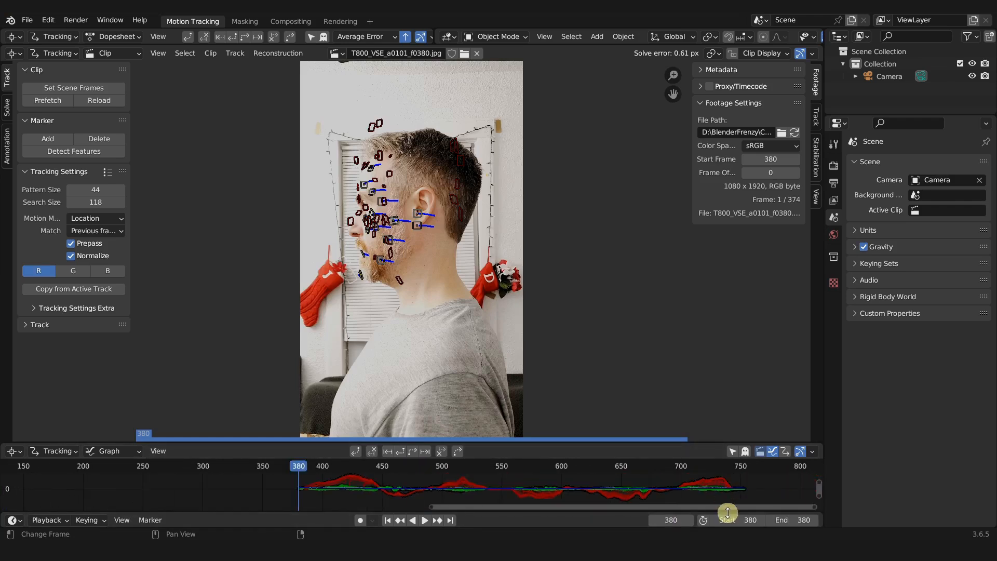
pyautogui.moveTo(733, 470); pyautogui.dragTo(743, 469)
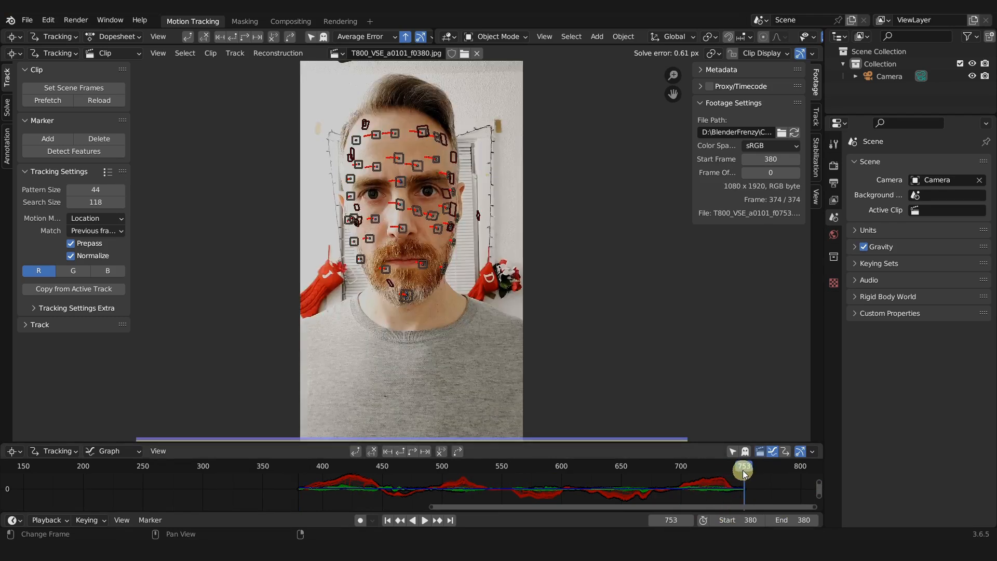
pyautogui.click(802, 520)
pyautogui.write('753')
pyautogui.press('Return')
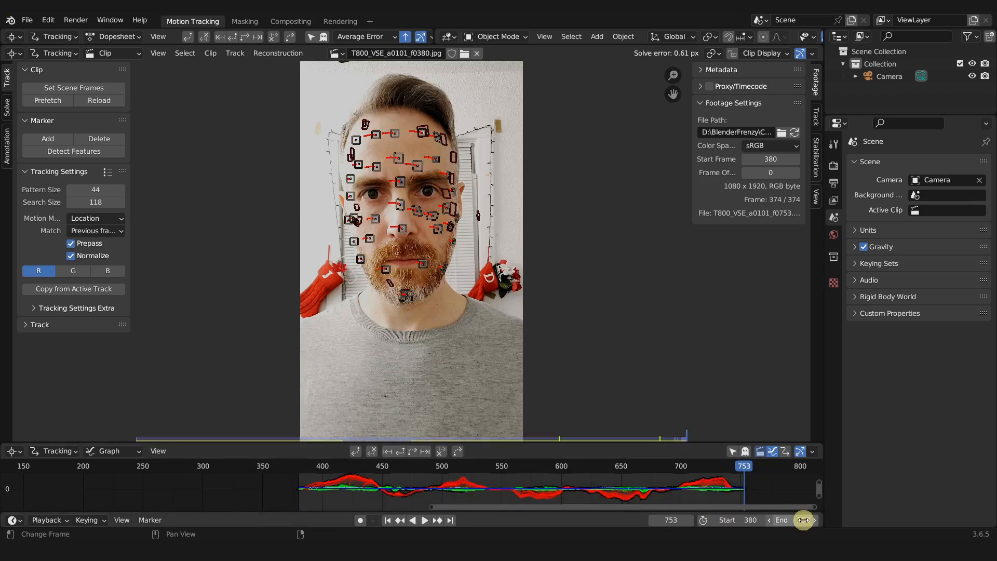
pyautogui.scroll(4, 645, 489)
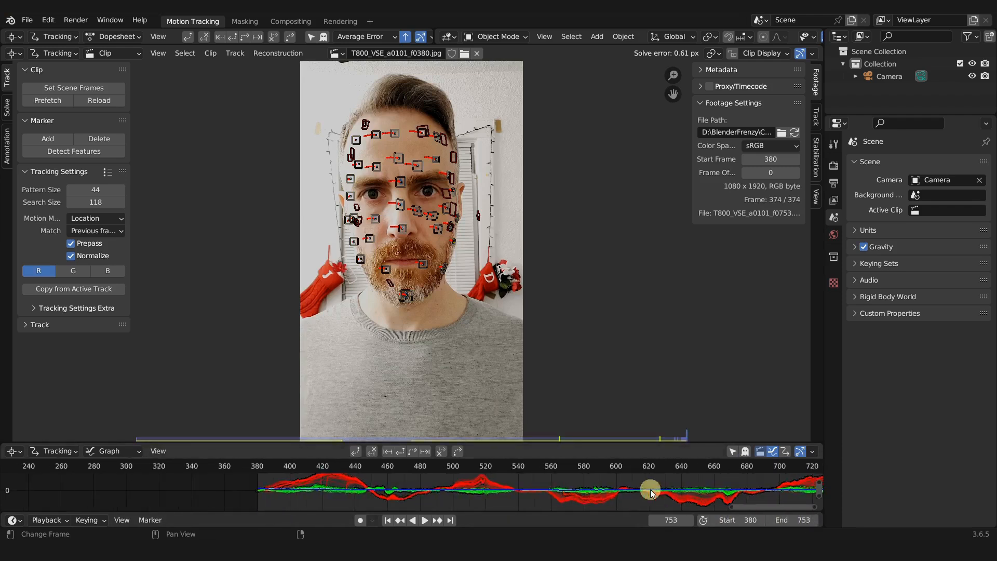
pyautogui.moveTo(647, 487); pyautogui.dragTo(490, 487, button='middle')
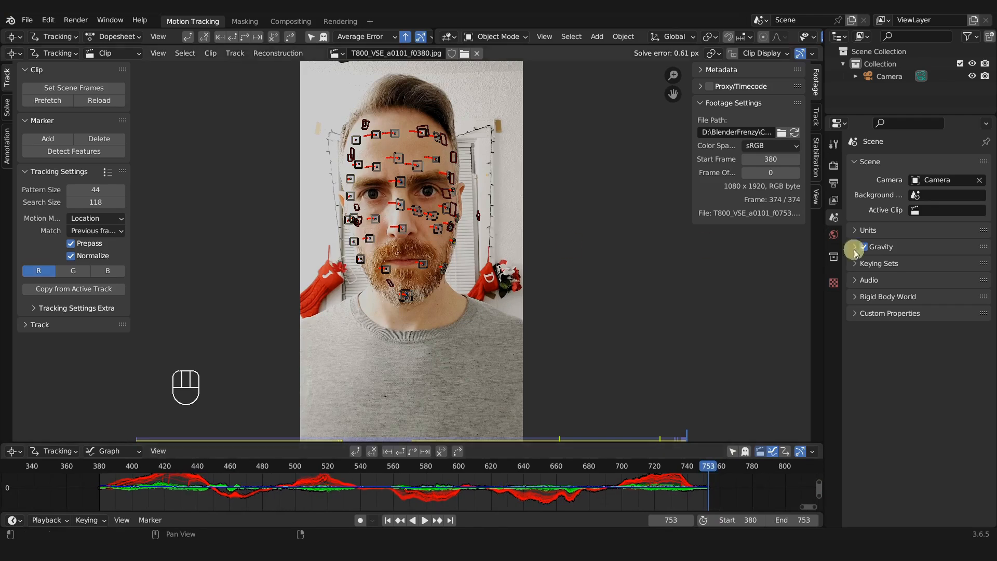
# Change the scene's color management view transform to Standard.
pyautogui.click(834, 166)
pyautogui.click(871, 499)
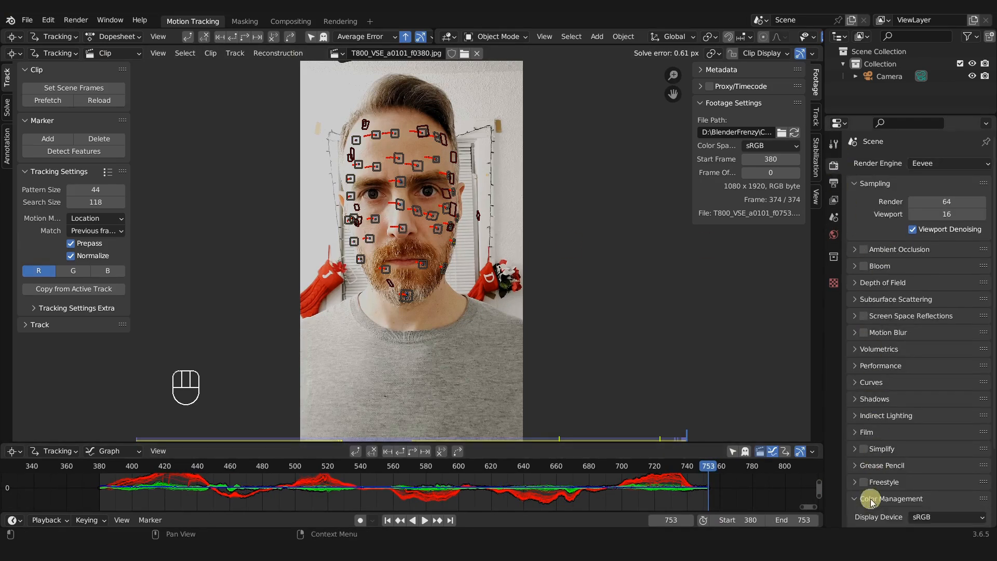
pyautogui.scroll(-5, 877, 483)
pyautogui.click(933, 440)
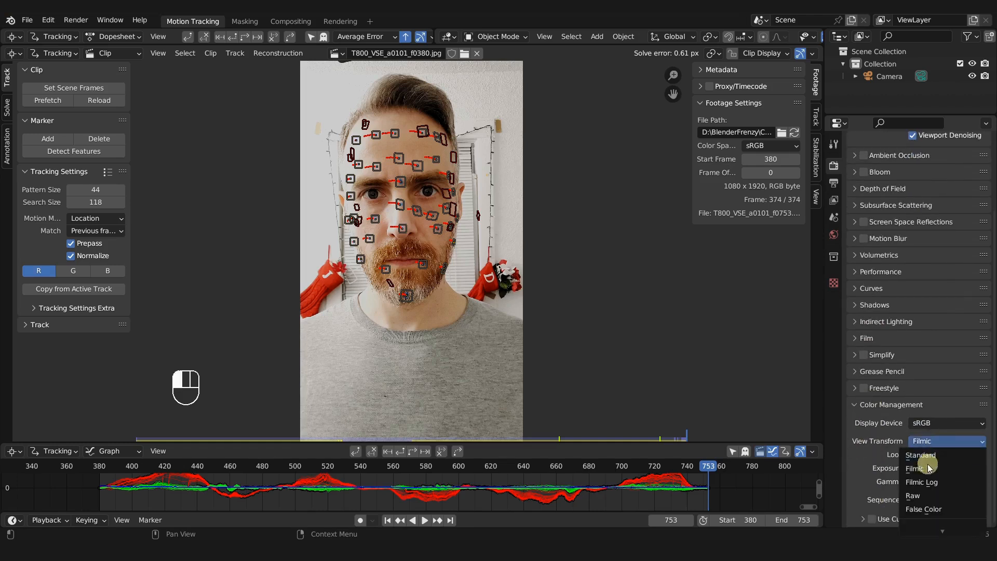
pyautogui.click(926, 455)
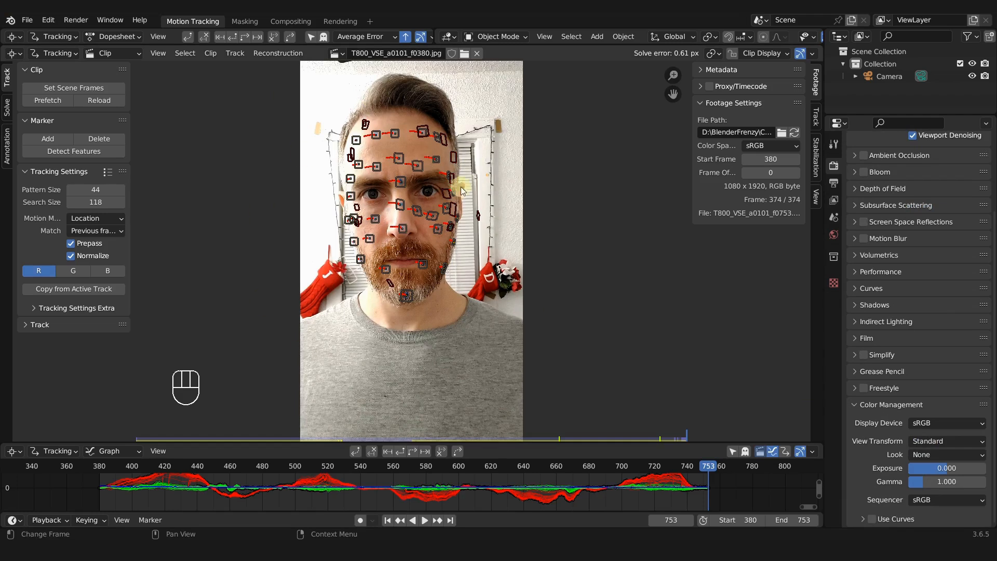
# Switch the clip editor to Mask mode and return it to Tracking mode.
pyautogui.click(73, 54)
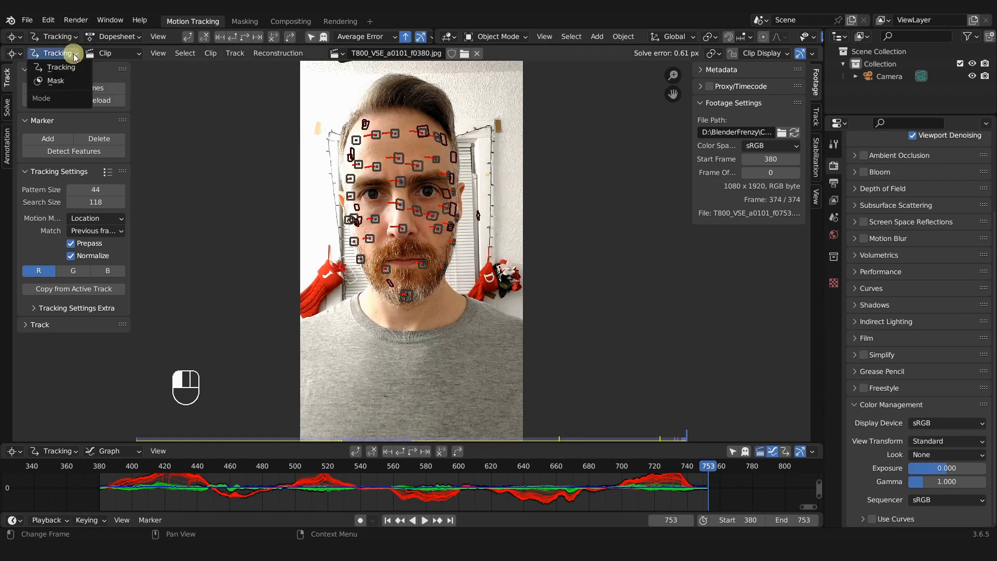
pyautogui.click(64, 80)
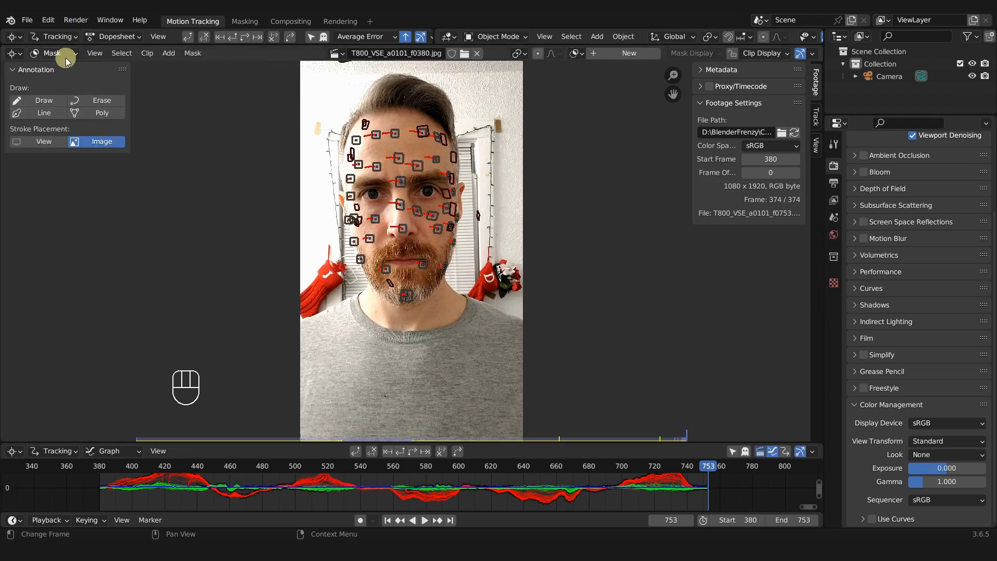
pyautogui.click(63, 54)
pyautogui.click(63, 67)
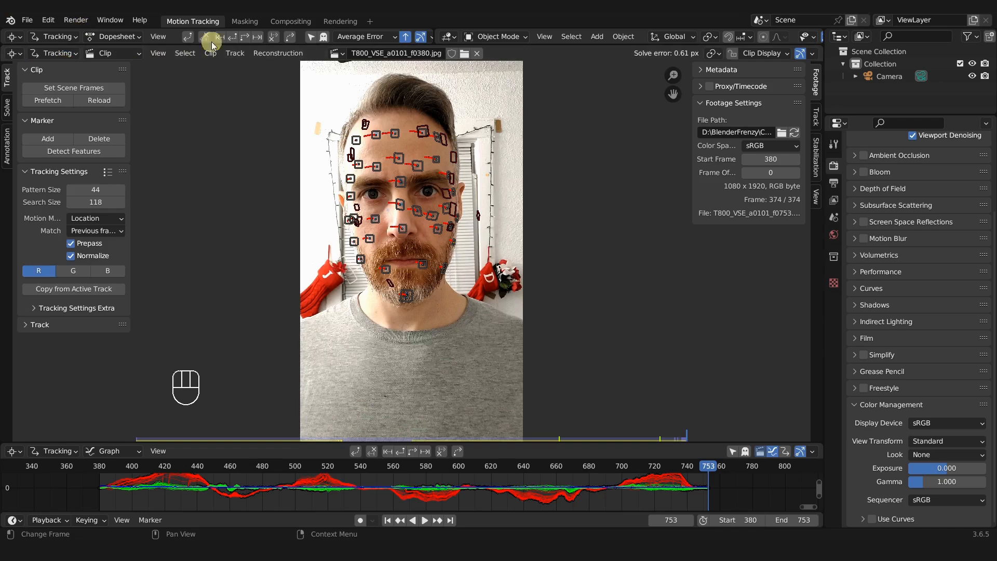
# Open the Masking workspace, load T800_VSE_a0101_f0380.jpg into its clip editor, and enlarge the editor to show the whole image.
pyautogui.click(244, 23)
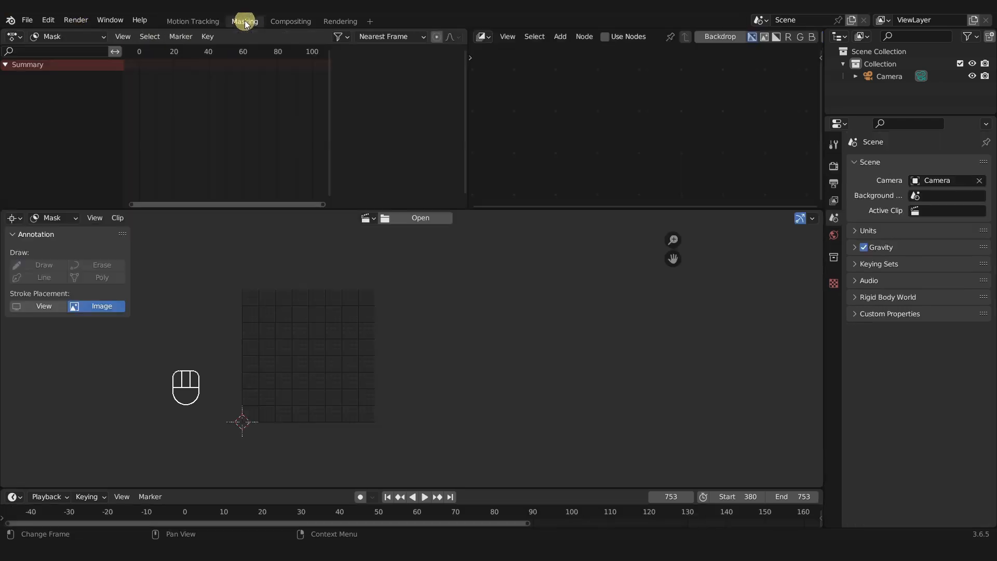
pyautogui.click(360, 218)
pyautogui.click(385, 235)
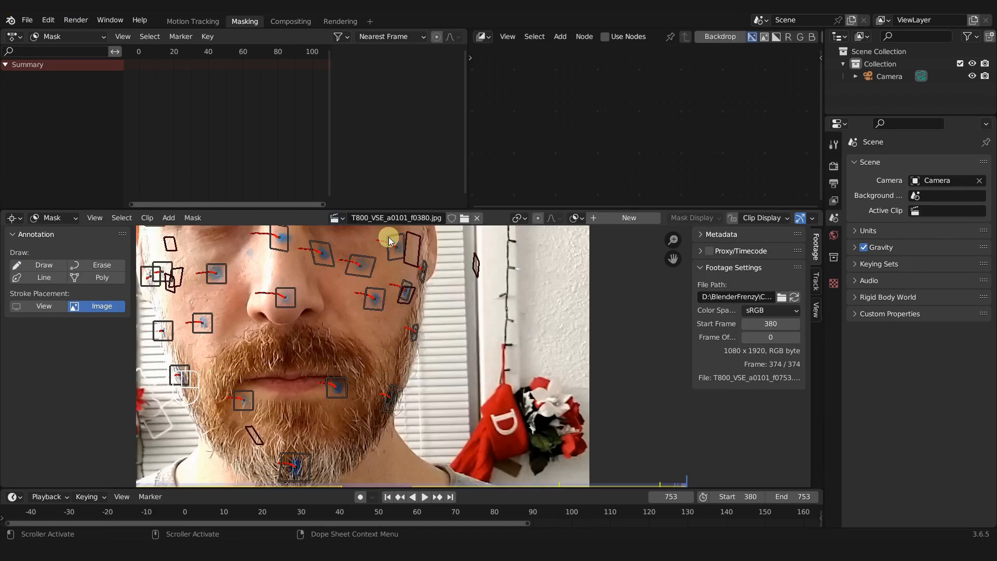
pyautogui.moveTo(318, 209); pyautogui.dragTo(318, 46)
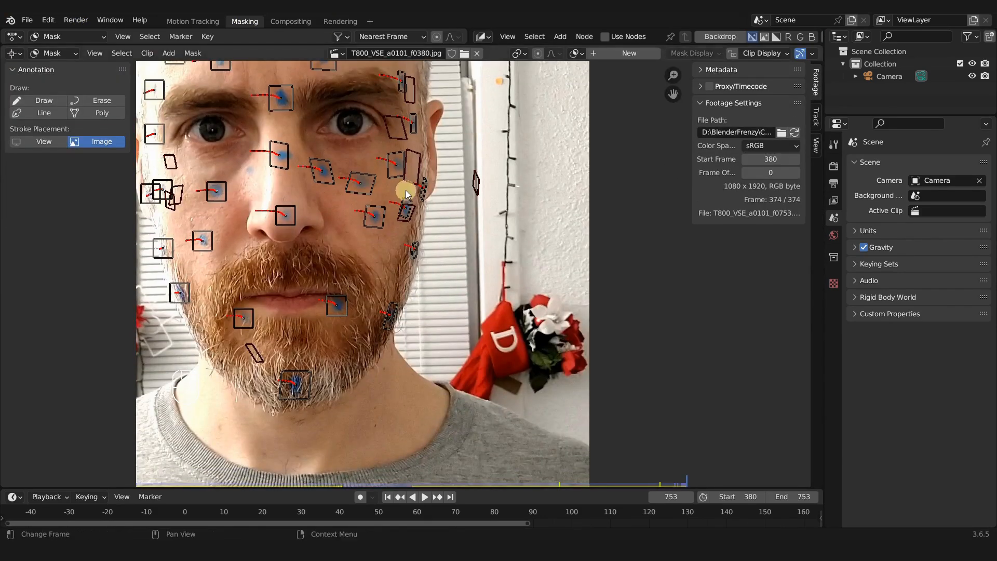
pyautogui.scroll(-5, 421, 165)
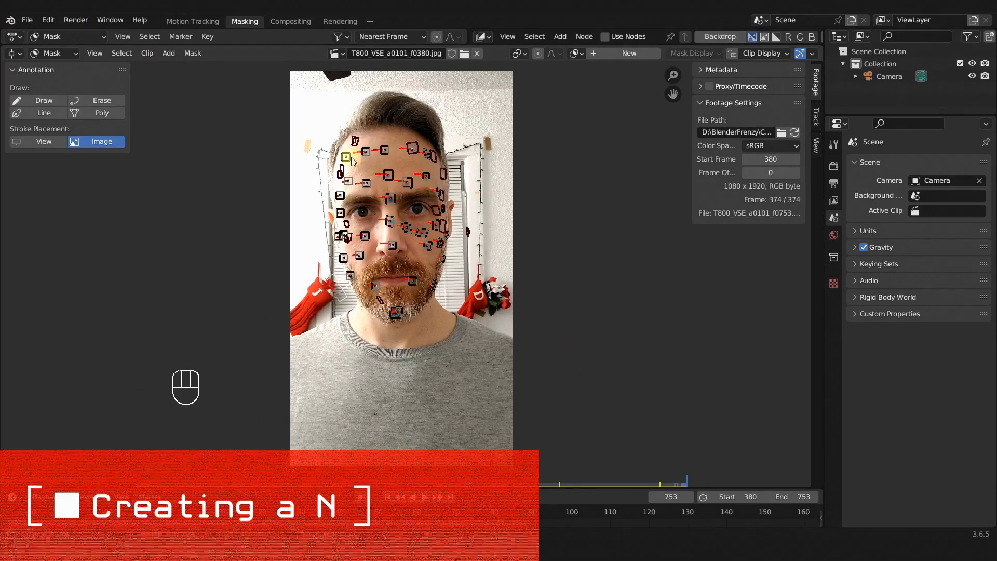
# Create a new mask for the loaded clip.
pyautogui.click(575, 54)
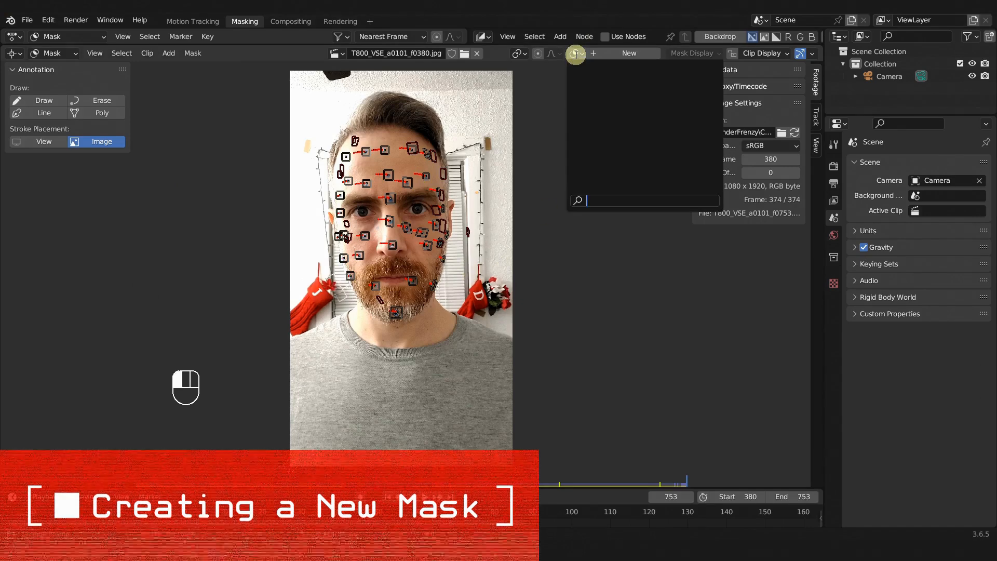
pyautogui.click(628, 54)
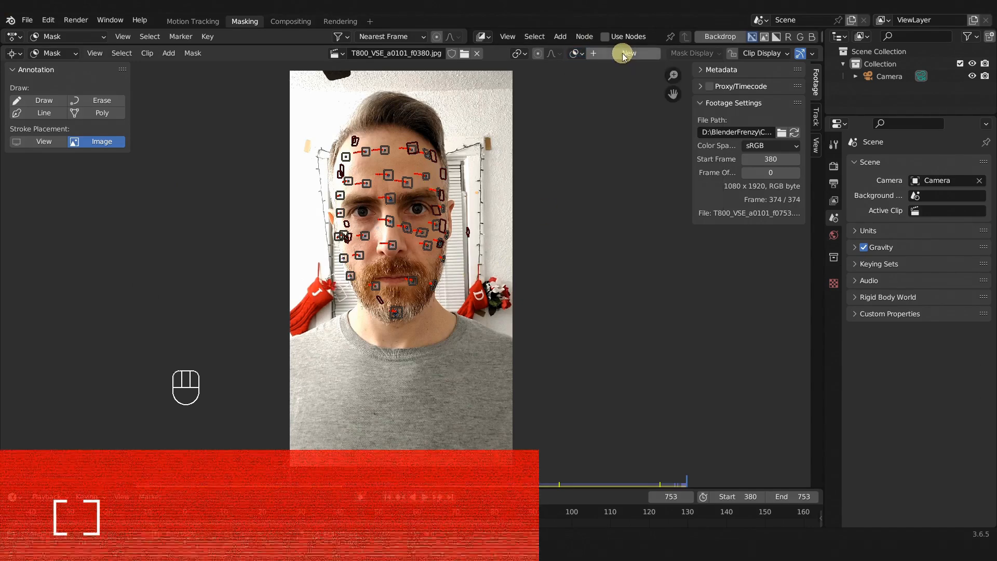
pyautogui.click(622, 54)
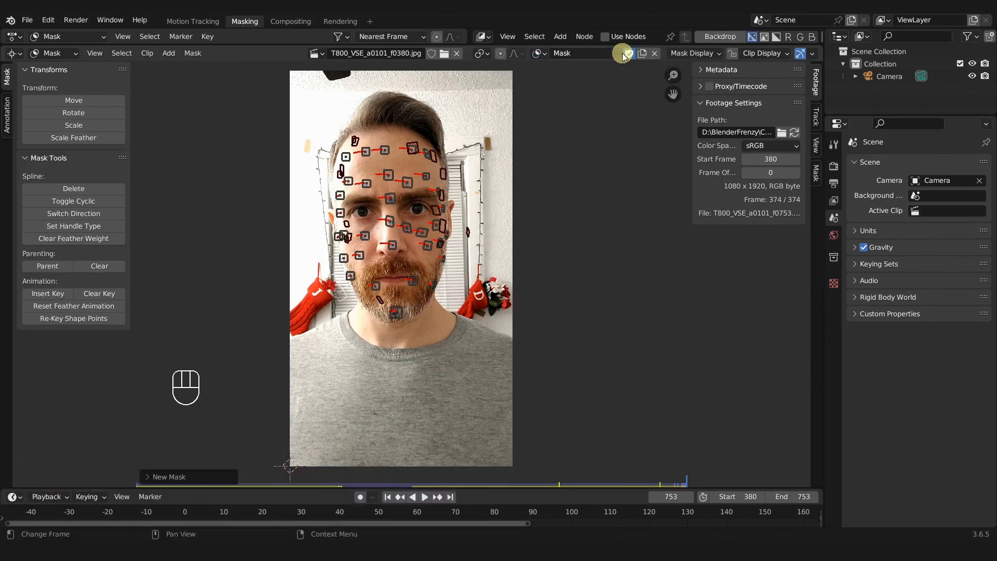
pyautogui.doubleClick(582, 52)
pyautogui.click(562, 84)
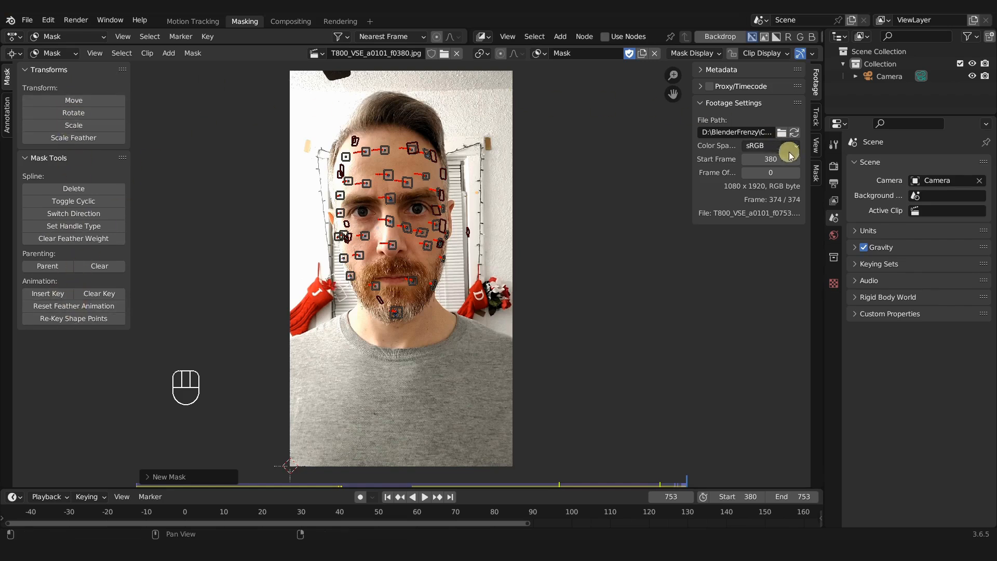
# Display the mask's layers and frame range settings, and toggle the clip editor's side regions off and back on.
pyautogui.click(816, 175)
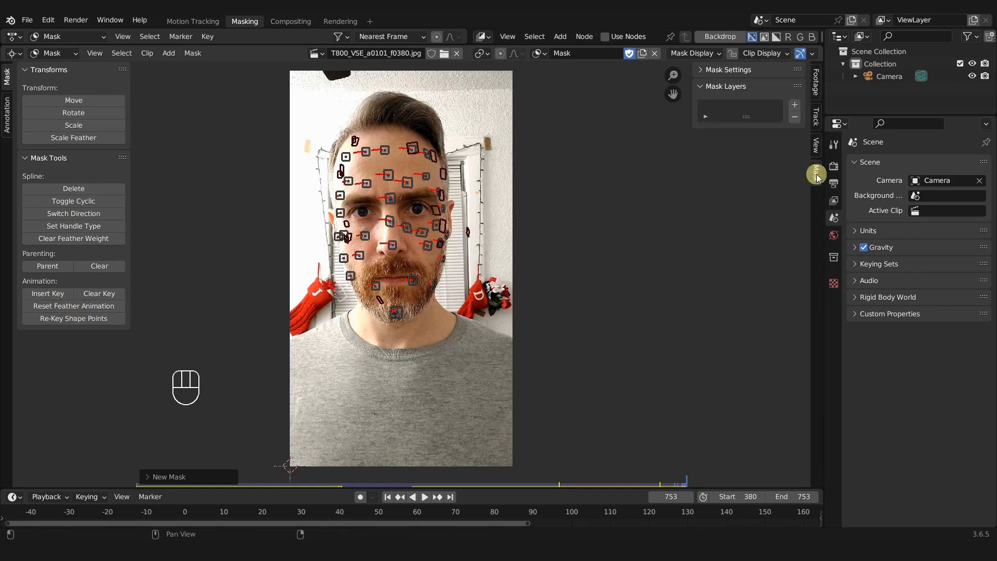
pyautogui.click(707, 70)
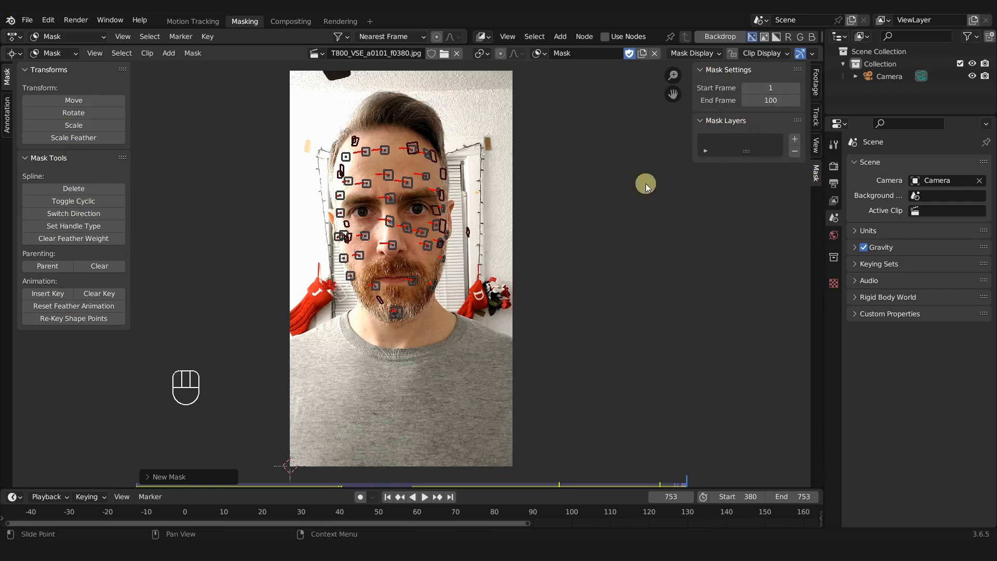
pyautogui.press('t')
pyautogui.press('t')
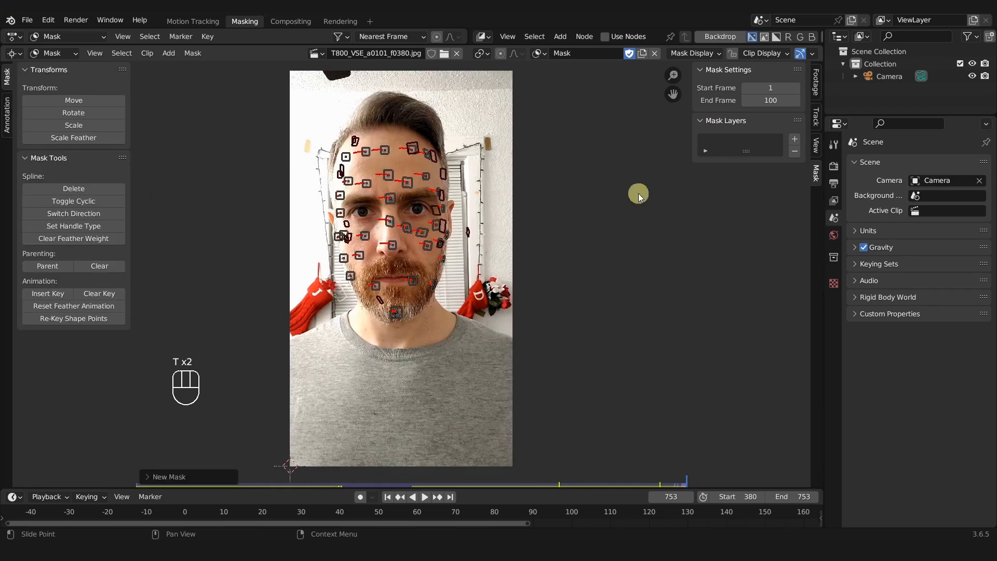
pyautogui.press('n')
pyautogui.press('n')
# Start a mask spline on the shirt with three points running across the upper chest below the collar.
pyautogui.scroll(4, 425, 367)
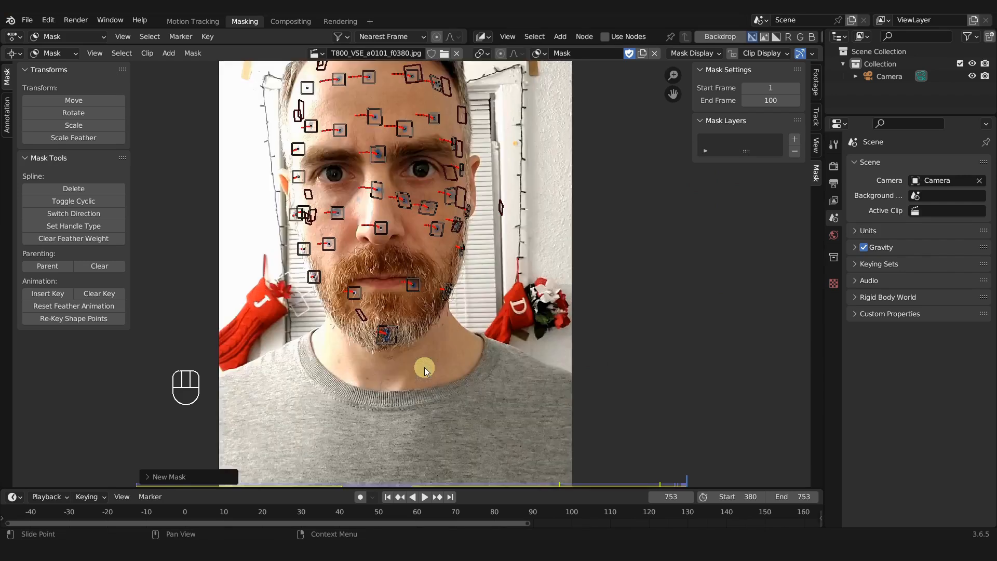
pyautogui.keyDown('shift'); pyautogui.moveTo(424, 366); pyautogui.dragTo(486, 220, button='middle'); pyautogui.keyUp('shift')
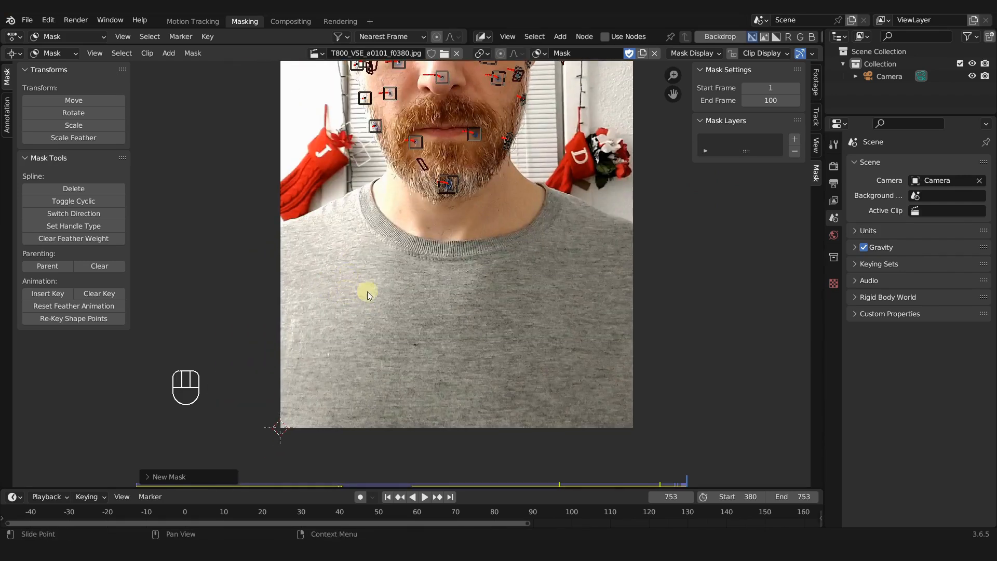
pyautogui.press('ctrl')
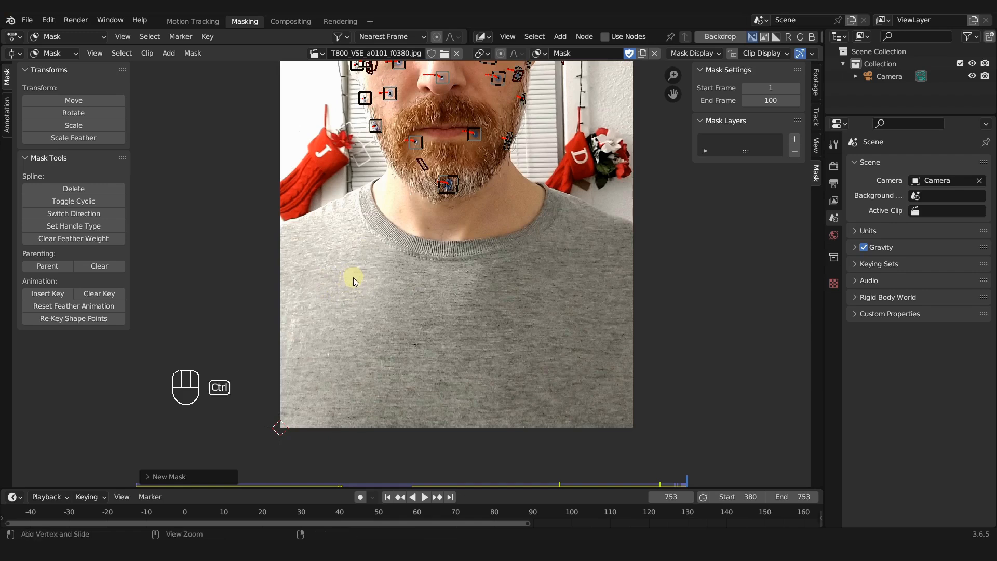
pyautogui.keyDown('ctrl'); pyautogui.click(353, 278); pyautogui.keyUp('ctrl')
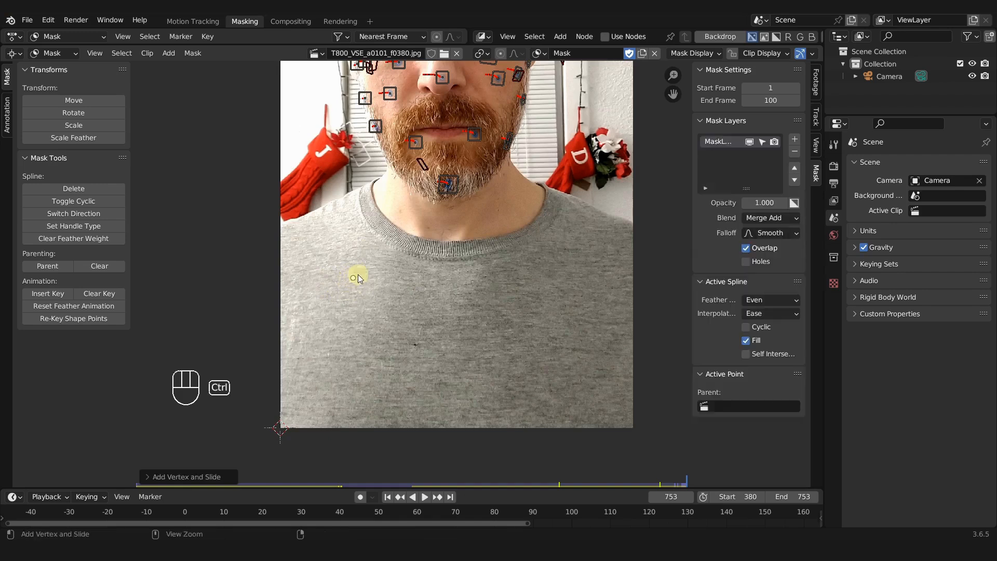
pyautogui.keyDown('ctrl'); pyautogui.click(422, 279); pyautogui.keyUp('ctrl')
pyautogui.moveTo(487, 278)
pyautogui.keyDown('ctrl'); pyautogui.mouseDown()
pyautogui.moveTo(508, 280)
pyautogui.moveTo(488, 281)
pyautogui.moveTo(495, 273)
pyautogui.moveTo(495, 298)
pyautogui.moveTo(492, 285)
pyautogui.mouseUp(); pyautogui.keyUp('ctrl')
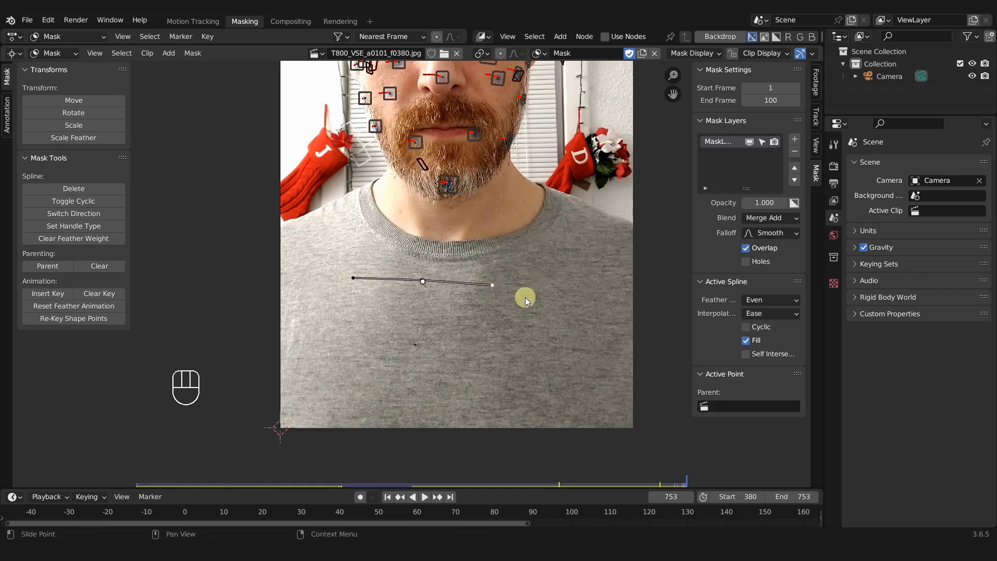
# Extend the spline with five more points curving down the image's right side of the chest and back along the bottom, adjusting a curve handle.
pyautogui.keyDown('ctrl'); pyautogui.click(522, 297); pyautogui.keyUp('ctrl')
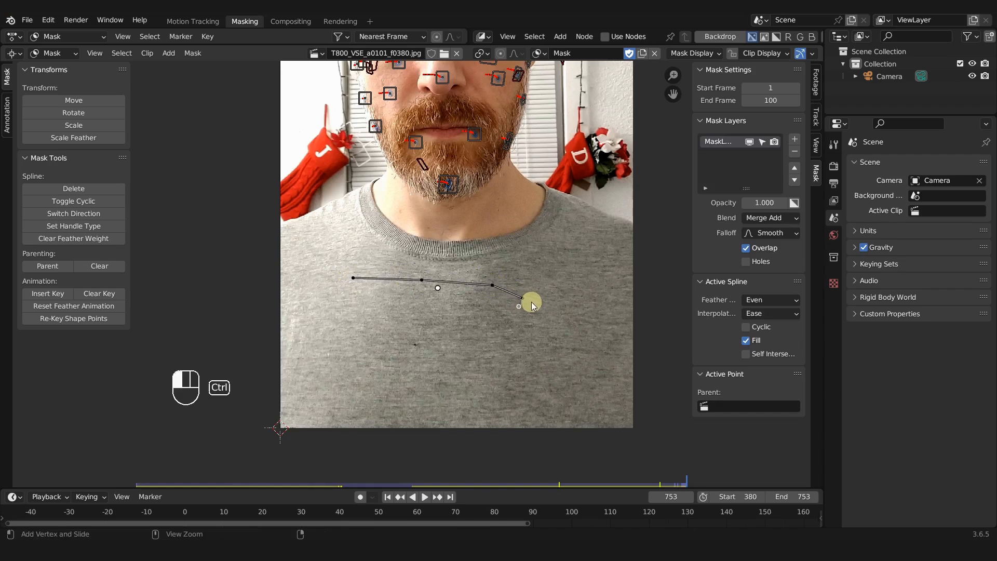
pyautogui.moveTo(513, 318); pyautogui.dragTo(510, 313)
pyautogui.keyDown('ctrl'); pyautogui.click(554, 328); pyautogui.keyUp('ctrl')
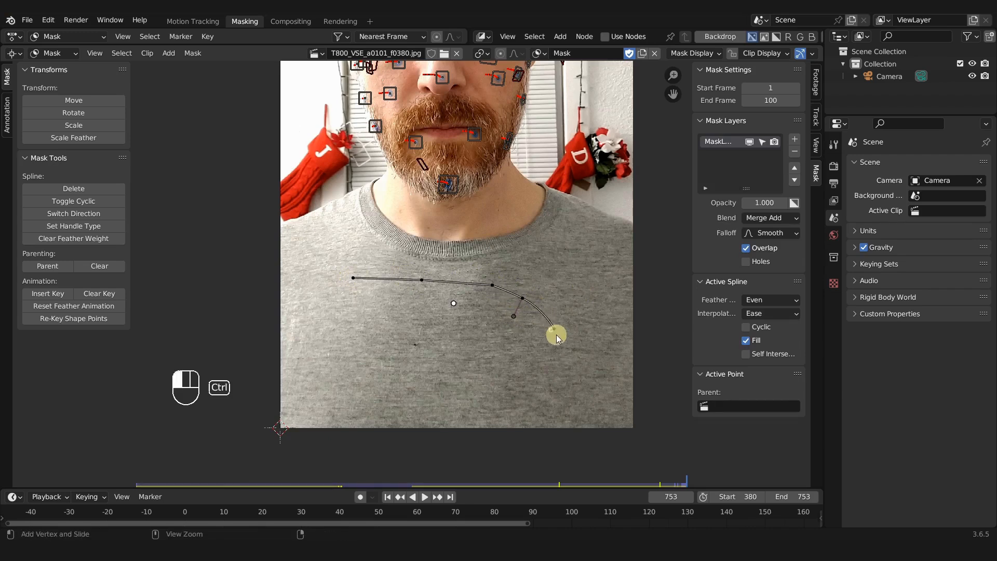
pyautogui.keyDown('ctrl'); pyautogui.click(555, 367); pyautogui.keyUp('ctrl')
pyautogui.keyDown('ctrl'); pyautogui.click(501, 381); pyautogui.keyUp('ctrl')
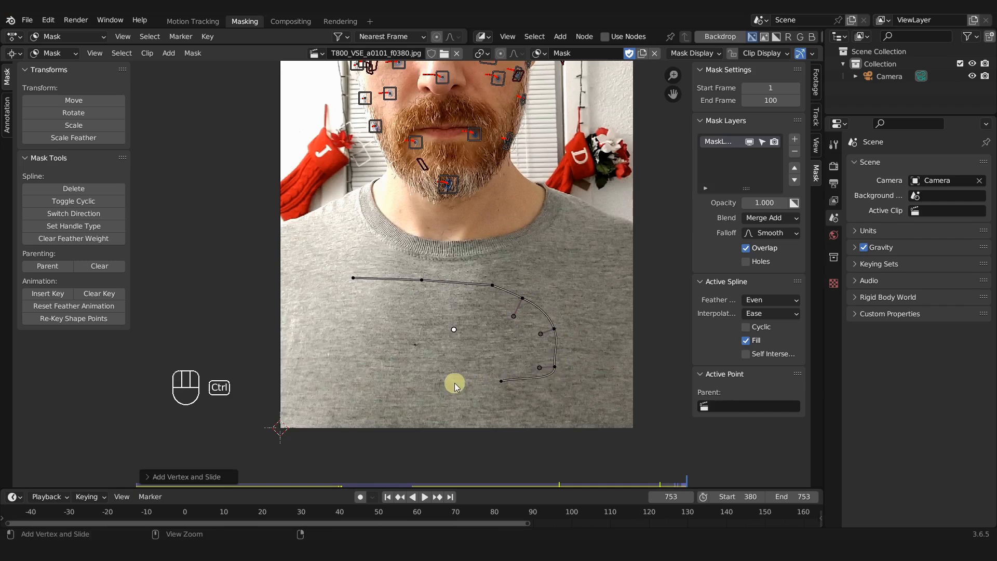
pyautogui.keyDown('ctrl'); pyautogui.click(455, 385); pyautogui.keyUp('ctrl')
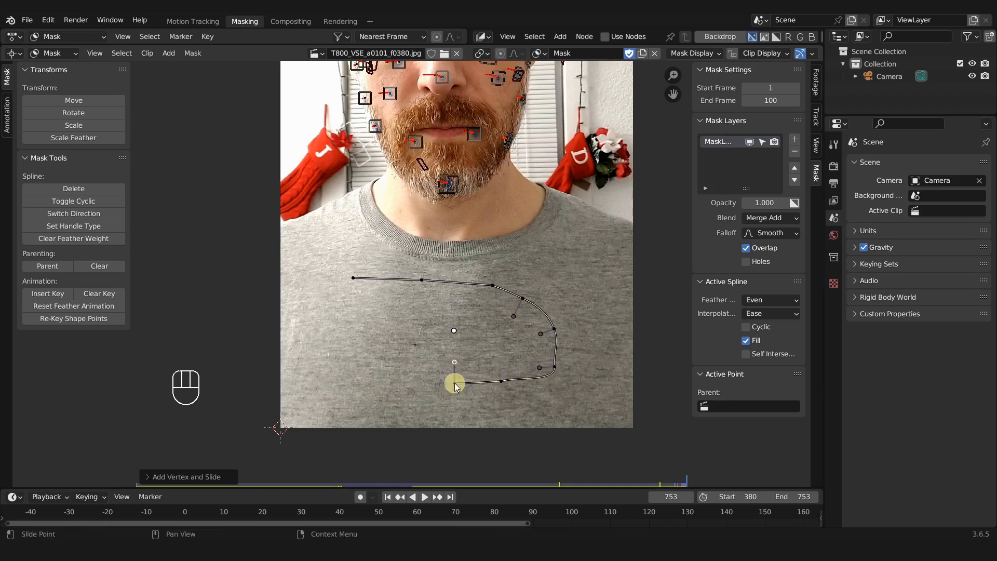
# Straighten the spline's lower edge by nudging its last two points and setting the end point's handle vertical.
pyautogui.moveTo(454, 384); pyautogui.dragTo(449, 352)
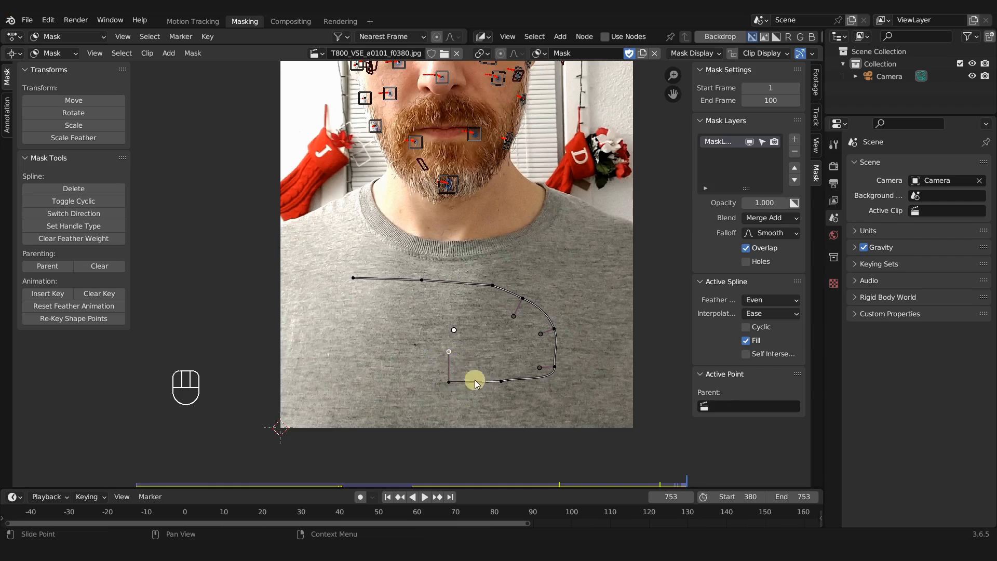
pyautogui.scroll(2, 530, 378)
pyautogui.scroll(-1, 529, 377)
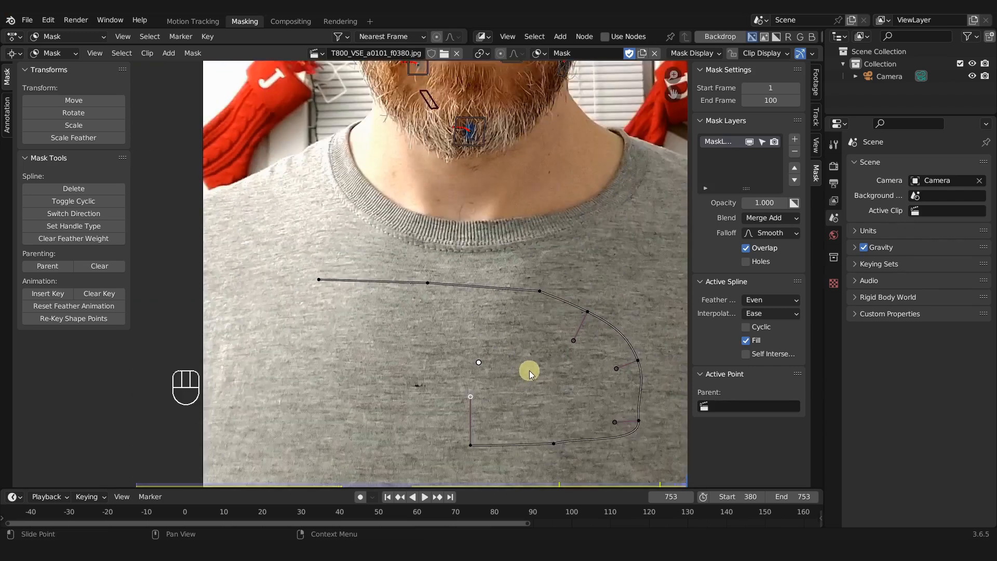
pyautogui.moveTo(528, 370); pyautogui.dragTo(471, 306, button='middle')
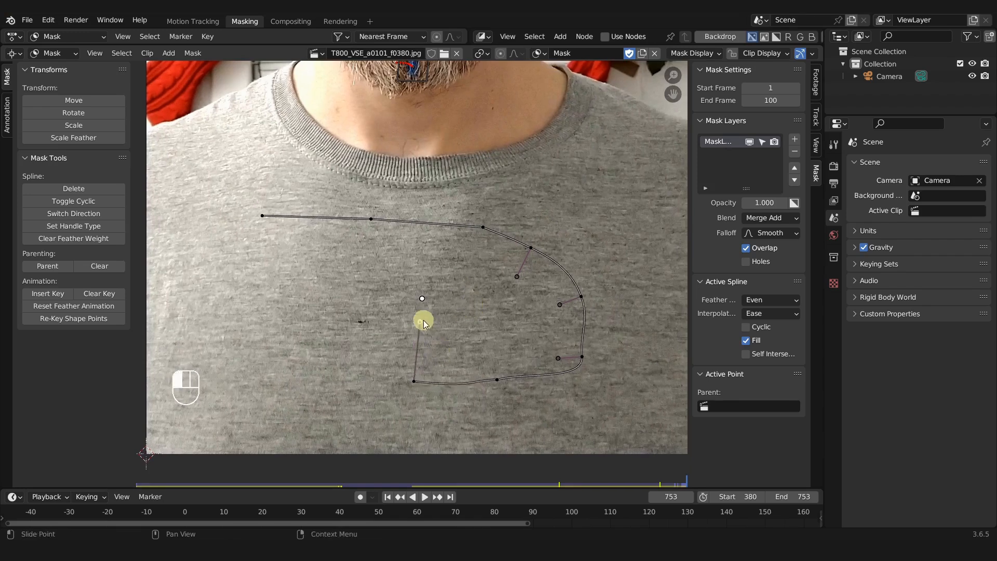
pyautogui.moveTo(423, 320)
pyautogui.mouseDown()
pyautogui.moveTo(432, 334)
pyautogui.moveTo(417, 317)
pyautogui.mouseUp()
pyautogui.moveTo(498, 380)
pyautogui.mouseDown()
pyautogui.moveTo(486, 377)
pyautogui.moveTo(499, 386)
pyautogui.mouseUp()
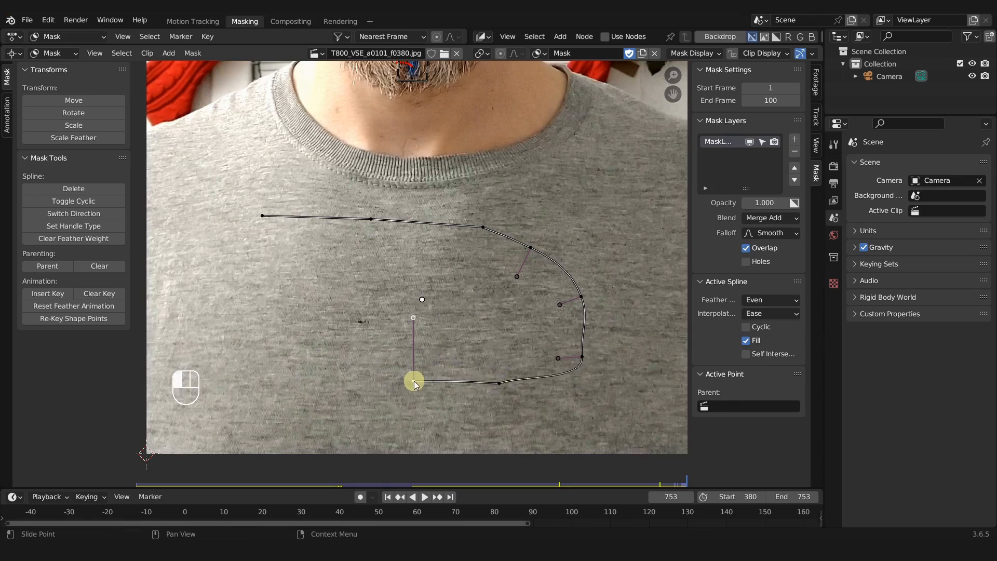
# Add two more points up the image's left side of the chest and make the spline cyclic to close the shape.
pyautogui.moveTo(356, 363); pyautogui.dragTo(469, 372, button='middle')
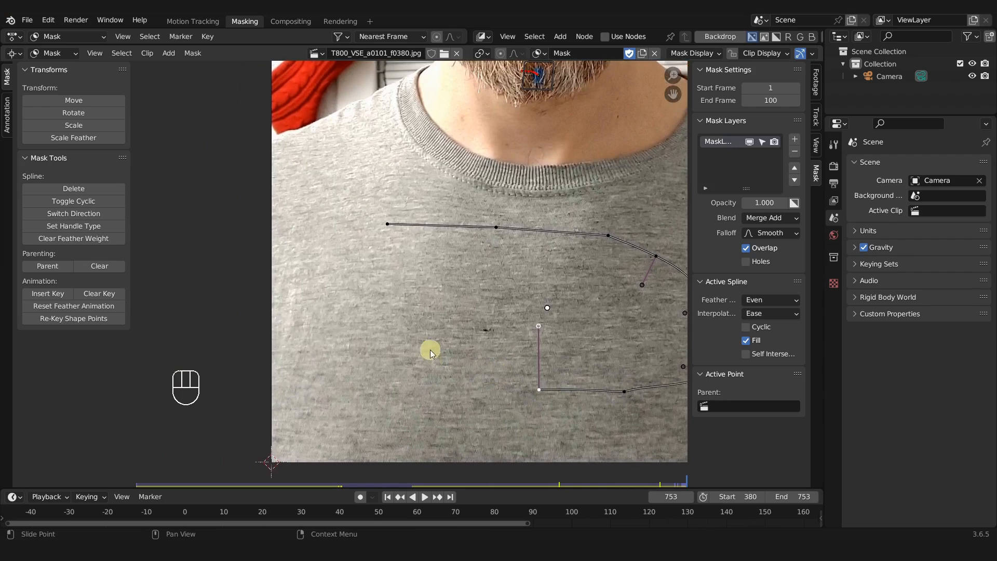
pyautogui.keyDown('ctrl'); pyautogui.click(429, 336); pyautogui.keyUp('ctrl')
pyautogui.keyDown('ctrl'); pyautogui.click(394, 290); pyautogui.keyUp('ctrl')
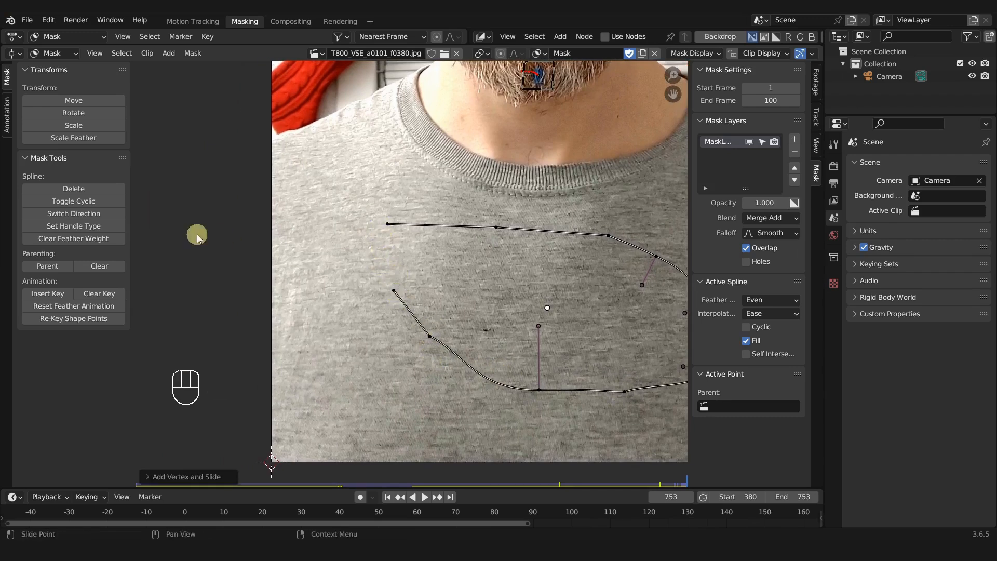
pyautogui.click(98, 202)
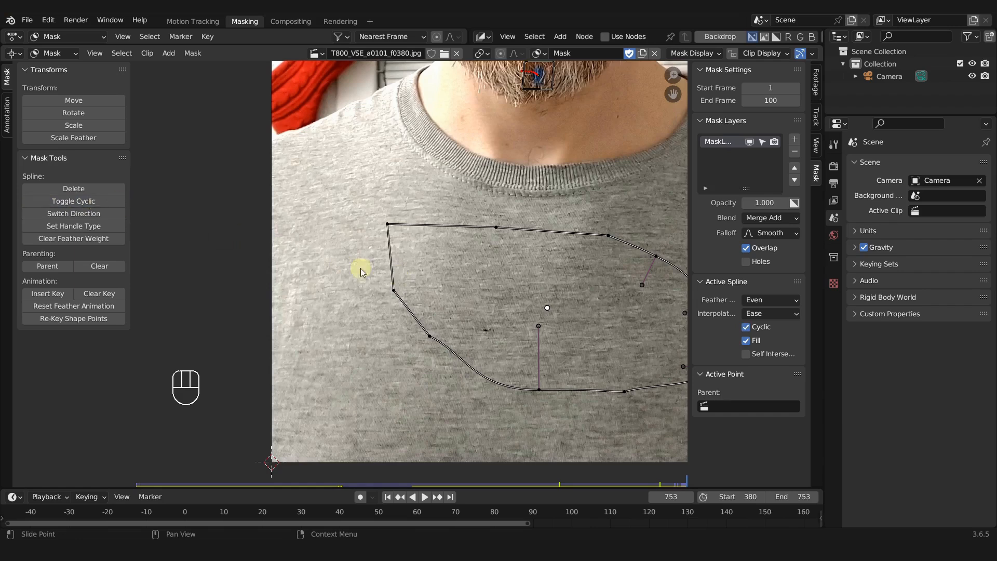
pyautogui.scroll(-2, 382, 340)
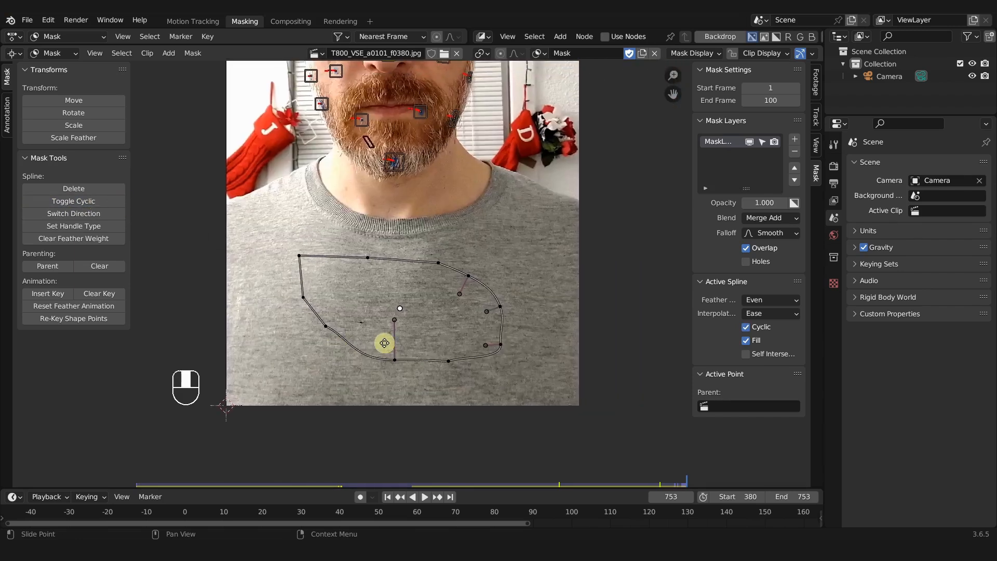
pyautogui.moveTo(382, 341); pyautogui.dragTo(413, 341, button='middle')
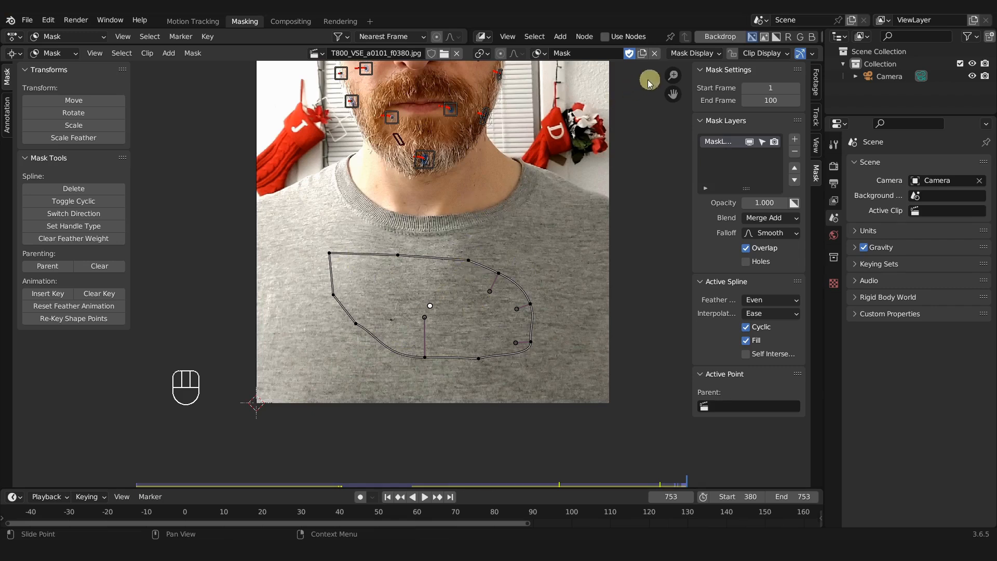
# Show the mask as an Alpha Channel overlay, and hide and reshow its spline outline.
pyautogui.click(713, 54)
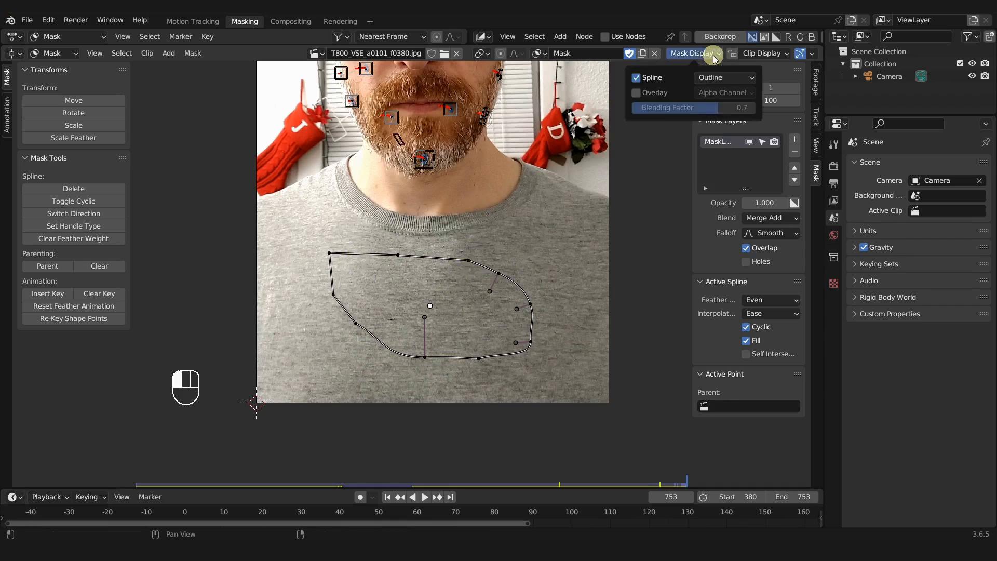
pyautogui.click(637, 92)
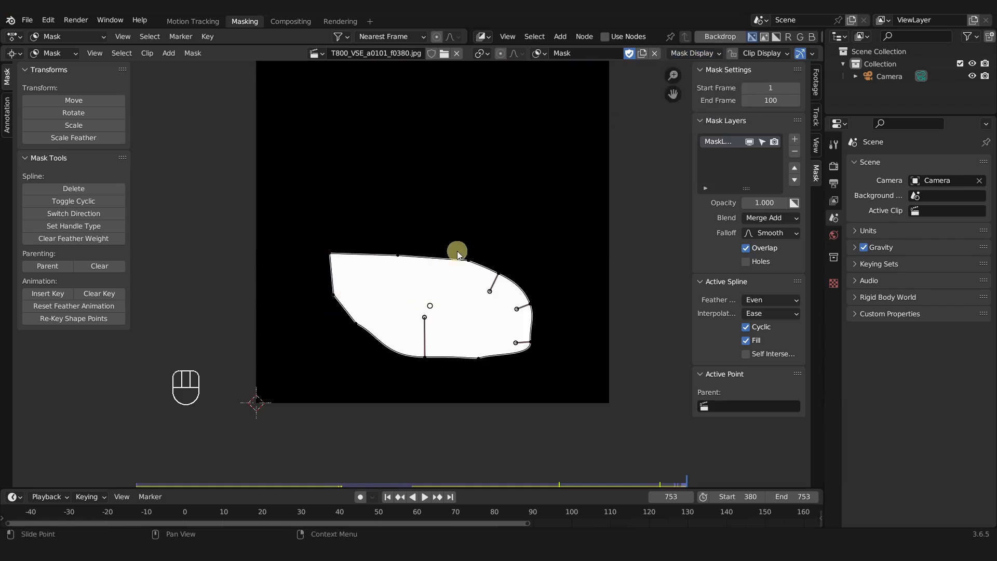
pyautogui.click(696, 53)
pyautogui.click(636, 77)
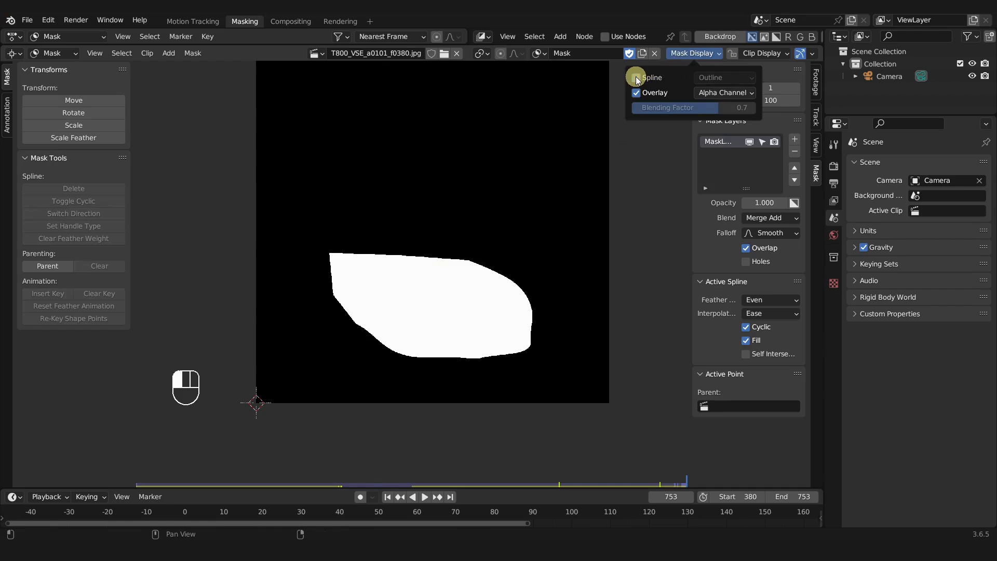
pyautogui.click(635, 77)
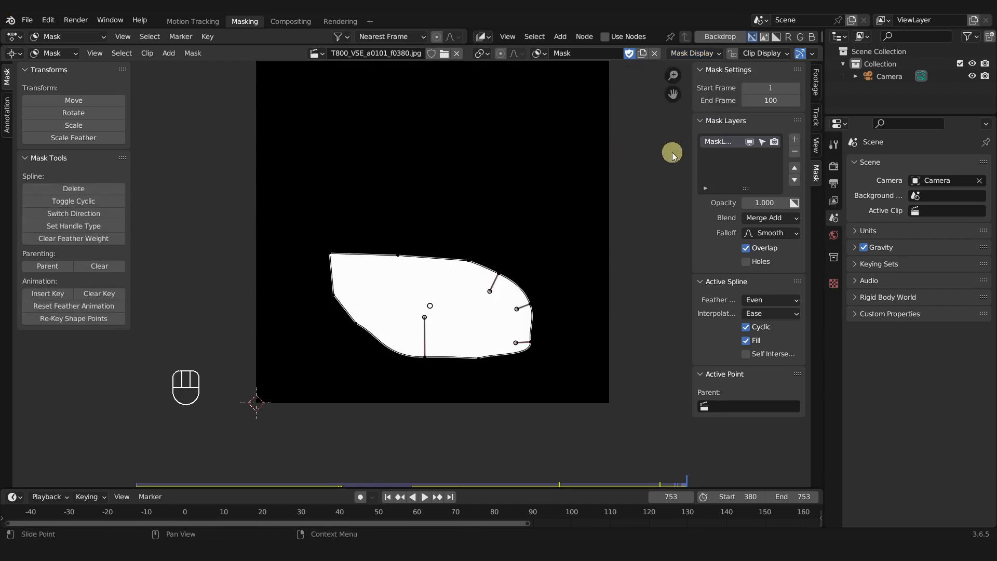
# Widen the mask settings region, hide and reshow MaskLayer, and turn off the mask overlay.
pyautogui.moveTo(689, 142); pyautogui.dragTo(654, 142)
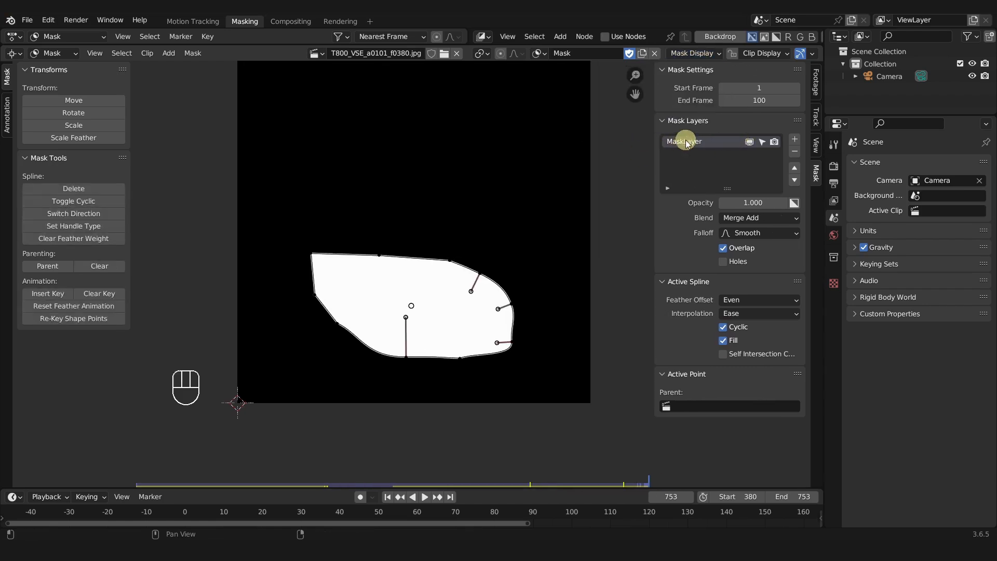
pyautogui.click(750, 143)
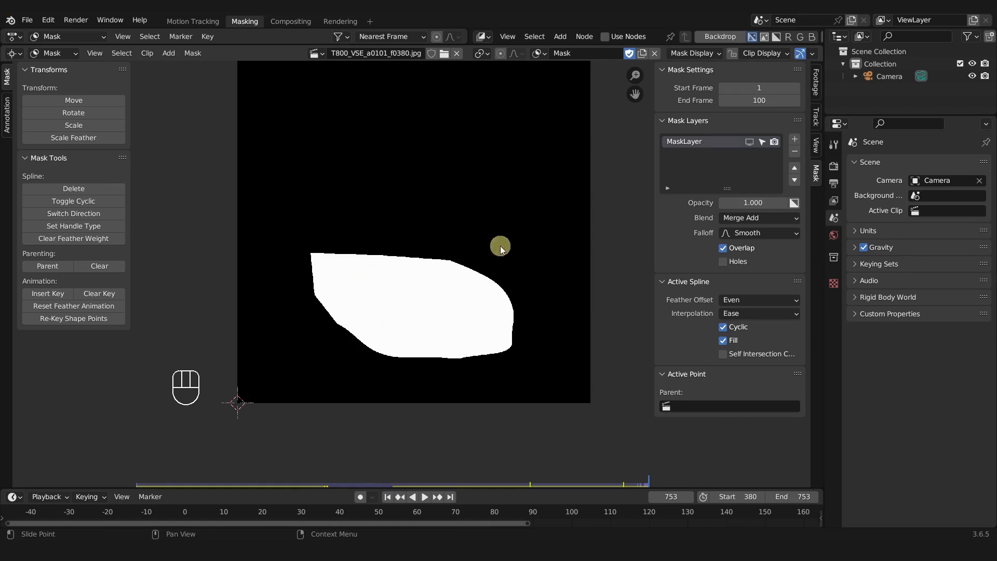
pyautogui.click(749, 141)
pyautogui.click(694, 53)
pyautogui.click(636, 93)
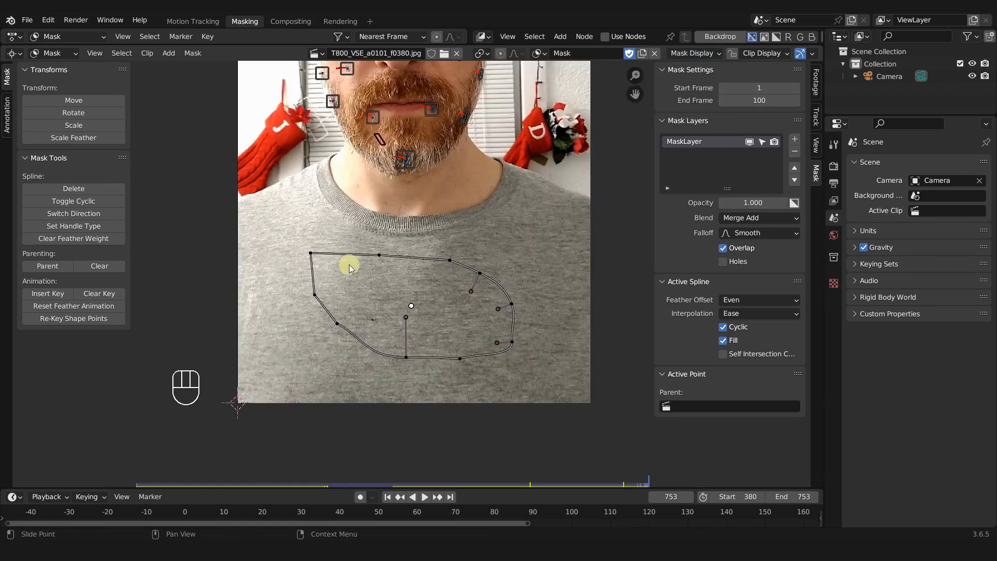
# Reshape the mask's upper edge by moving its three points, and pull the adjacent curve handle inward.
pyautogui.moveTo(311, 253); pyautogui.dragTo(461, 255)
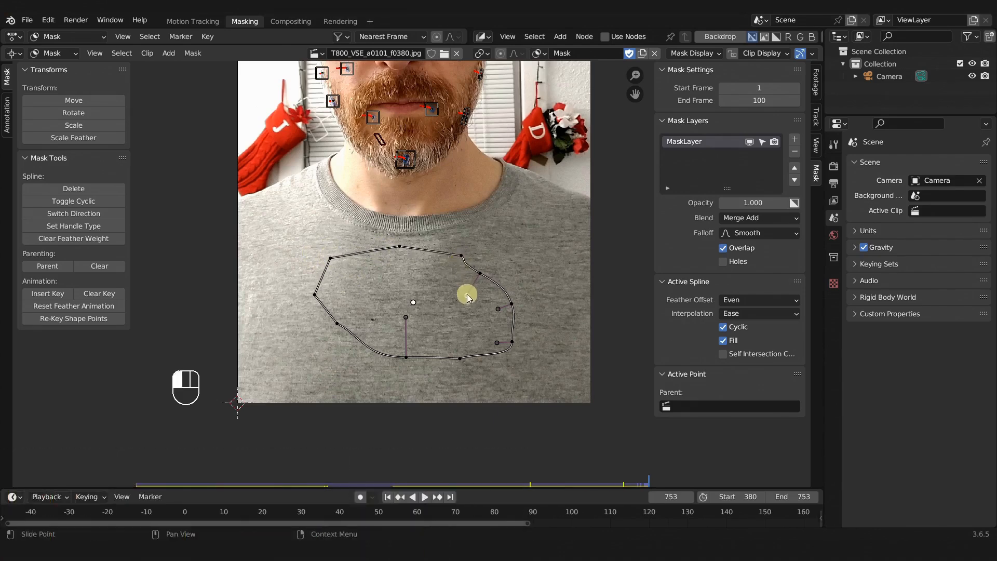
pyautogui.moveTo(471, 291); pyautogui.dragTo(459, 292)
# Select four neighbouring points from the mask's top middle to its right side, and try selecting and deselecting all points.
pyautogui.click(400, 247)
pyautogui.keyDown('shift'); pyautogui.click(463, 257); pyautogui.keyUp('shift')
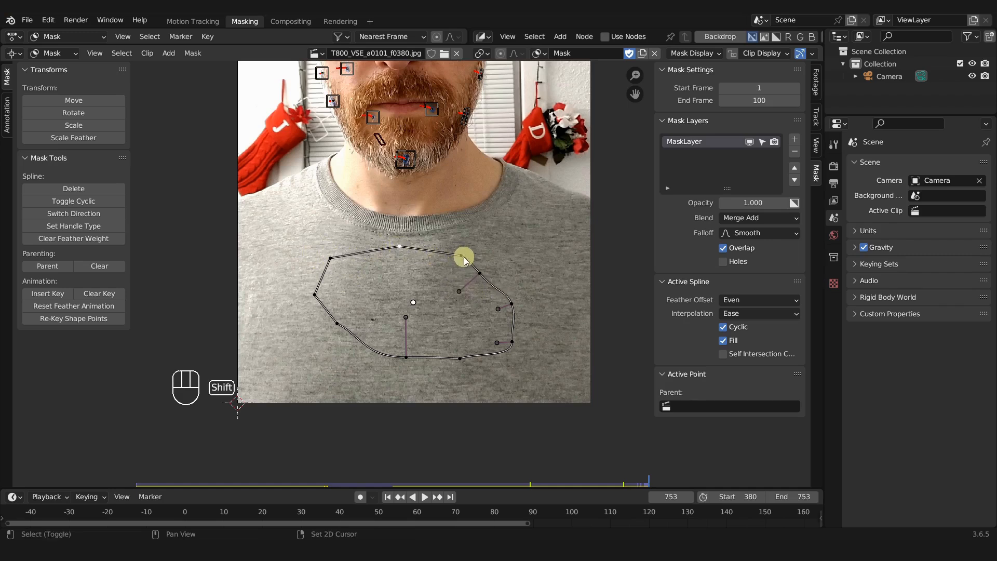
pyautogui.keyDown('shift'); pyautogui.click(479, 273); pyautogui.keyUp('shift')
pyautogui.keyDown('shift'); pyautogui.click(512, 302); pyautogui.keyUp('shift')
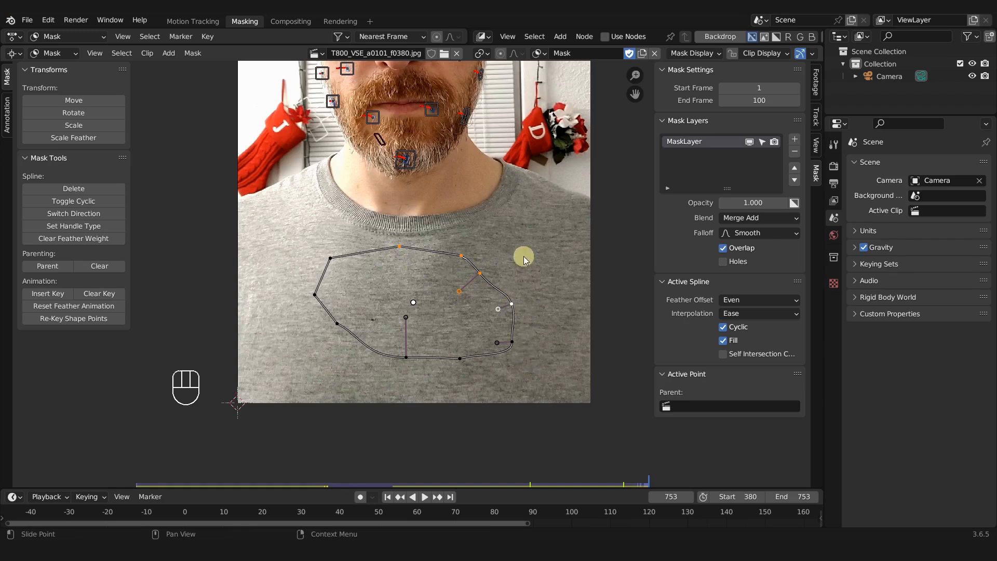
pyautogui.press('a')
pyautogui.press('a')
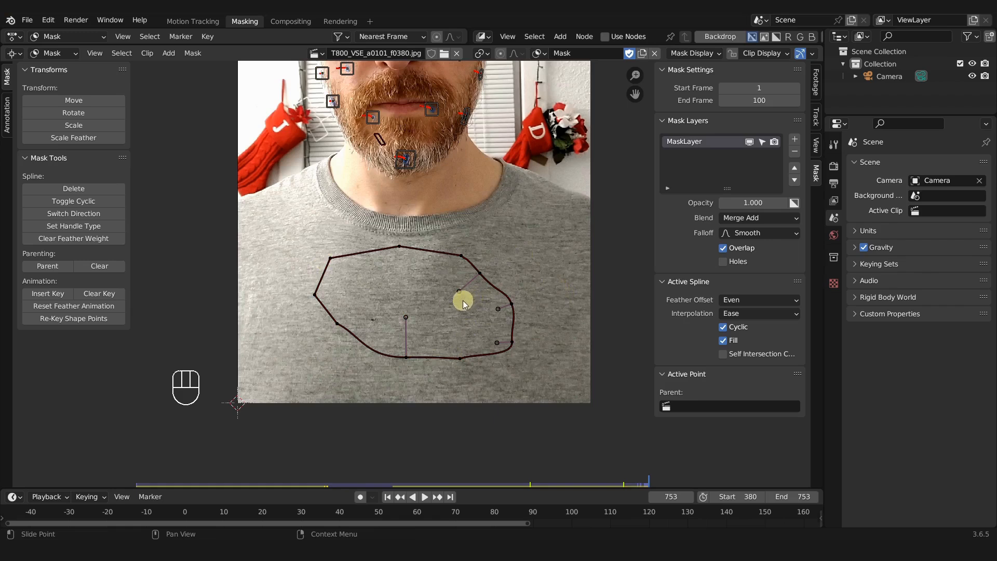
pyautogui.press('a')
pyautogui.hotkey('alt', 'a')
# Box-select the points on the right half of the mask, and add the remaining points with circle select.
pyautogui.press('b')
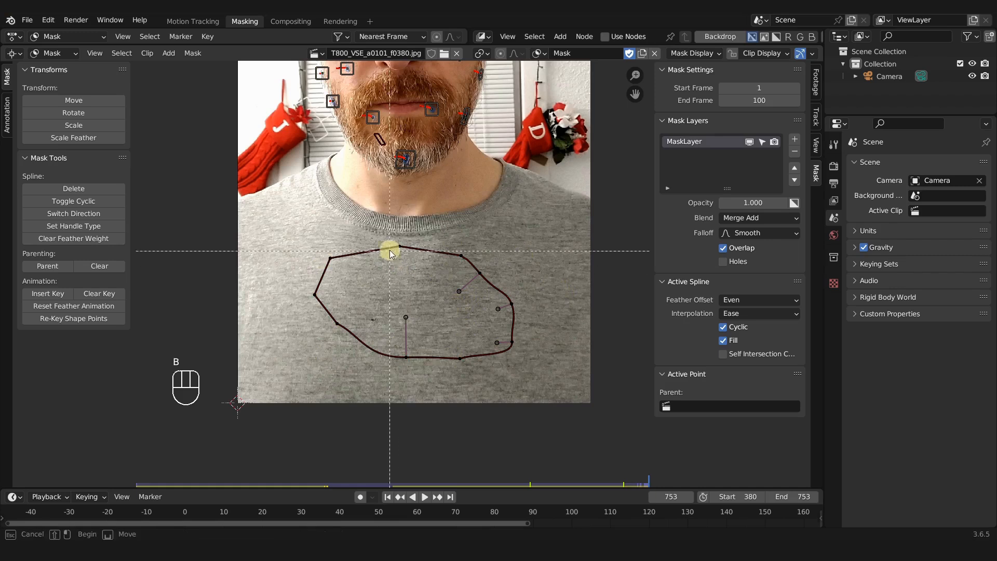
pyautogui.moveTo(390, 250); pyautogui.dragTo(547, 394)
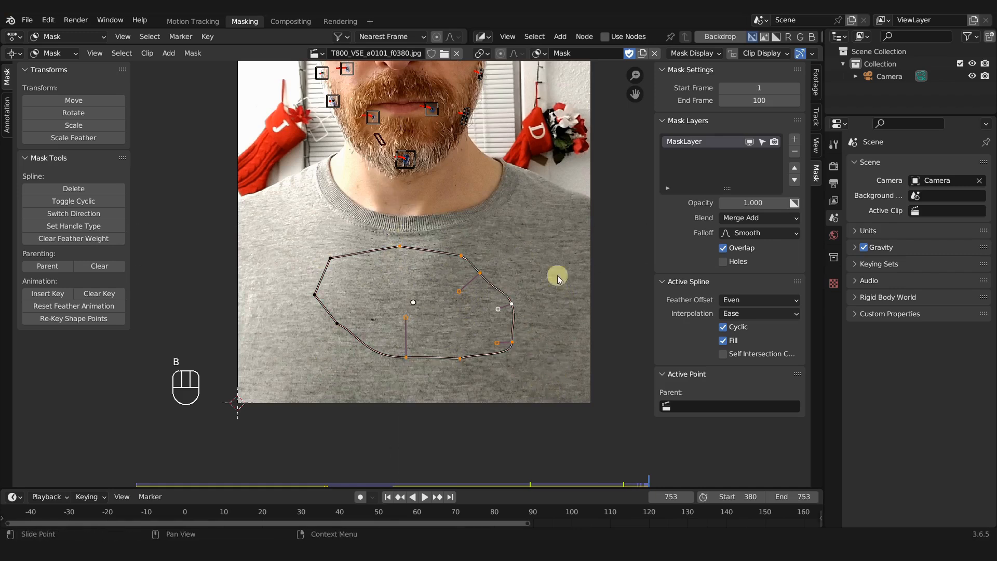
pyautogui.press('c')
pyautogui.moveTo(437, 275)
pyautogui.mouseDown()
pyautogui.moveTo(398, 254)
pyautogui.moveTo(337, 256)
pyautogui.moveTo(318, 301)
pyautogui.moveTo(400, 354)
pyautogui.moveTo(523, 348)
pyautogui.moveTo(509, 288)
pyautogui.moveTo(390, 247)
pyautogui.moveTo(362, 249)
pyautogui.mouseUp()
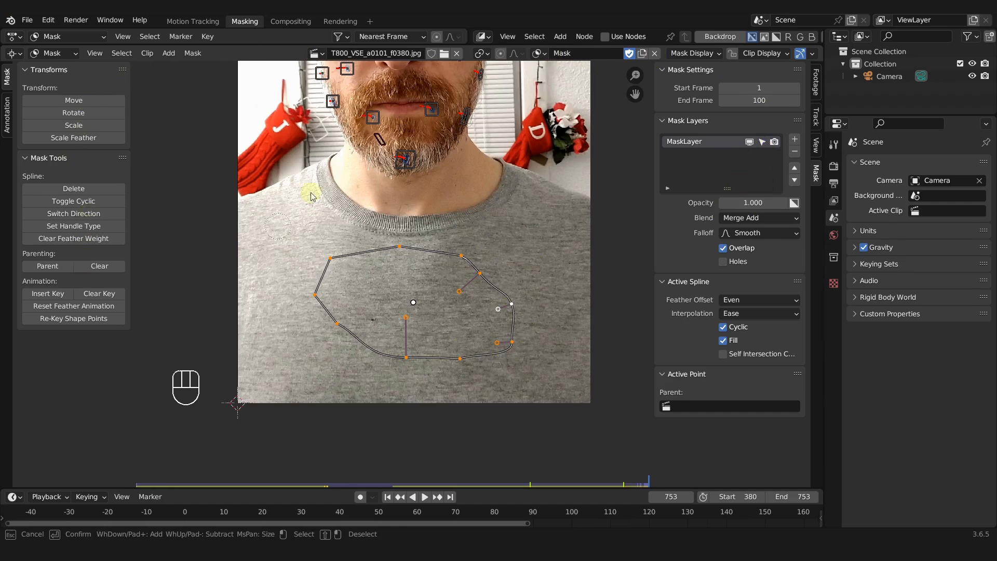
pyautogui.rightClick(514, 230)
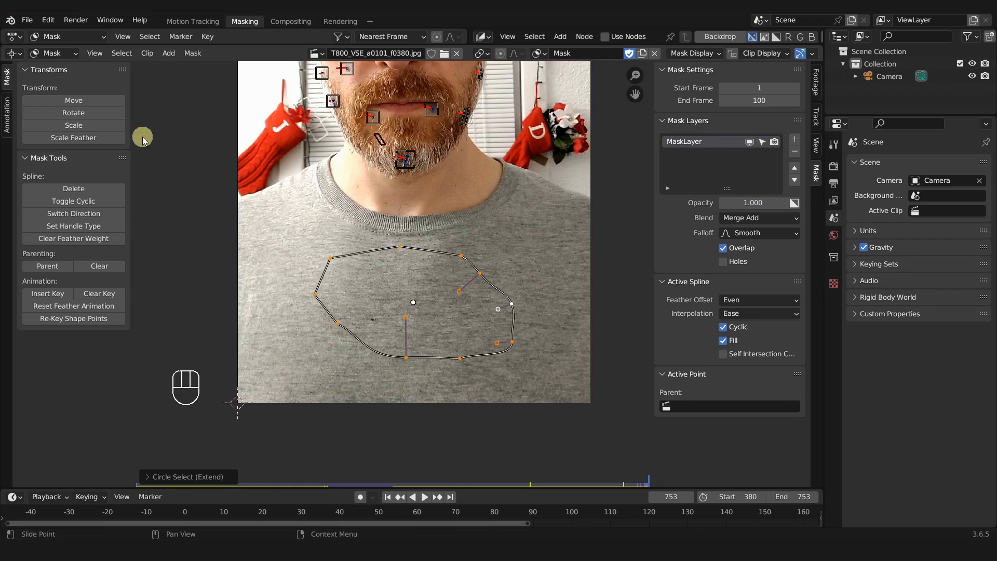
# Delete the mask spline's upper-left point.
pyautogui.click(330, 258)
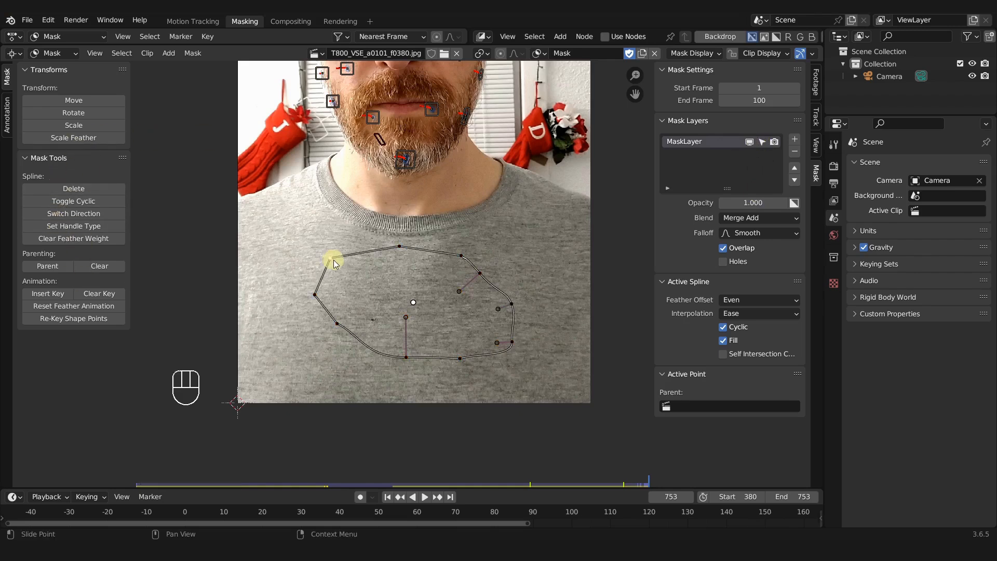
pyautogui.press('x')
pyautogui.click(372, 283)
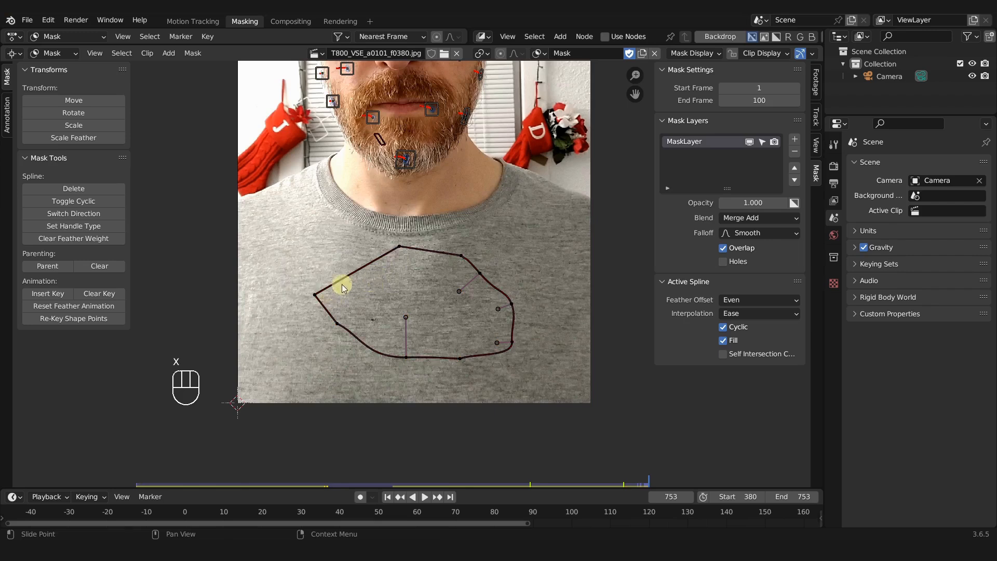
# Delete the two top points of the mask spline and the adjacent point on its upper-right edge.
pyautogui.click(399, 246)
pyautogui.keyDown('shift'); pyautogui.click(461, 256); pyautogui.keyUp('shift')
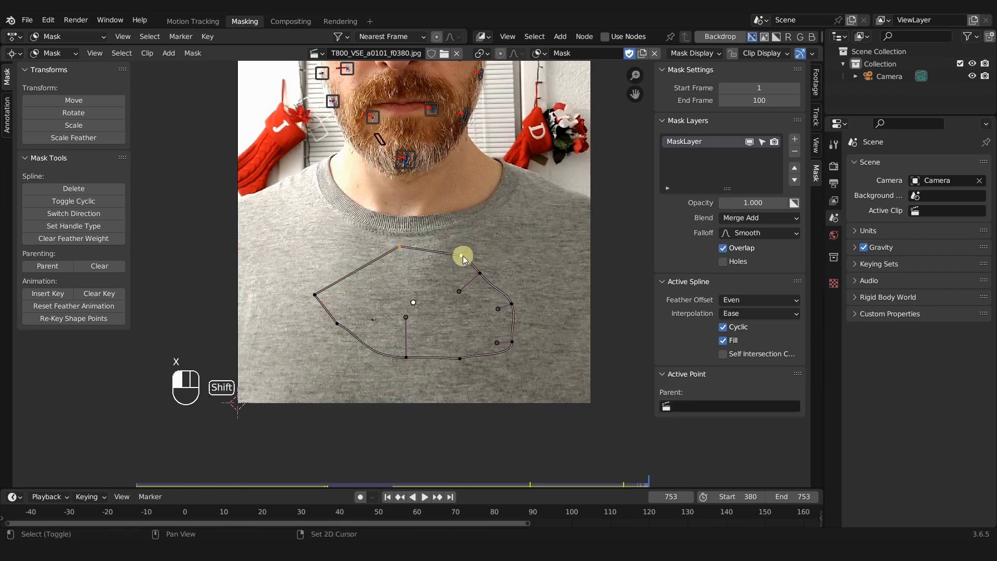
pyautogui.press('x')
pyautogui.click(481, 279)
# Move the mask's far-left point up and inward, and move its upper-right point up and slightly inward to form a new upper edge.
pyautogui.click(316, 295)
pyautogui.press('g')
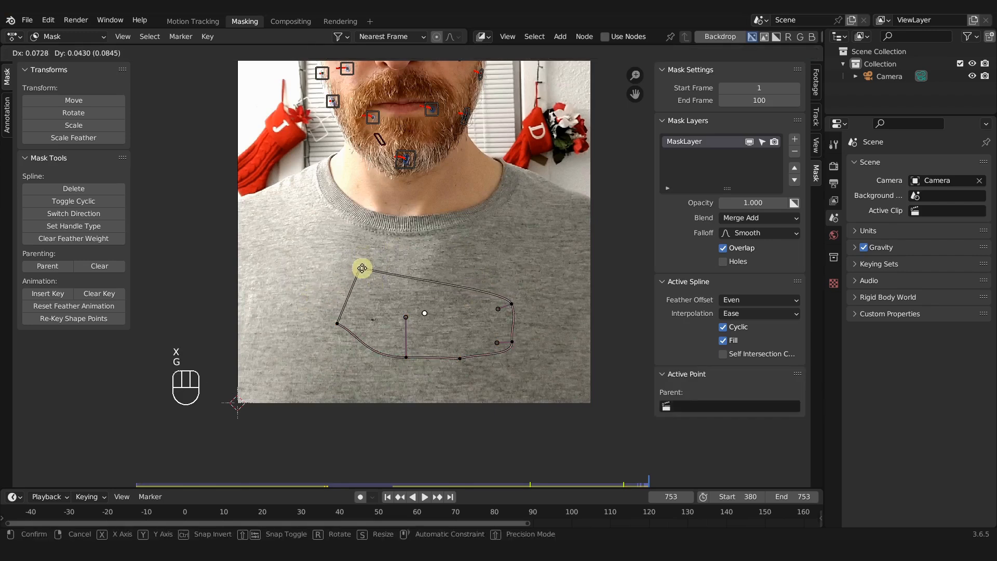
pyautogui.click(362, 268)
pyautogui.click(512, 301)
pyautogui.press('g')
pyautogui.click(491, 265)
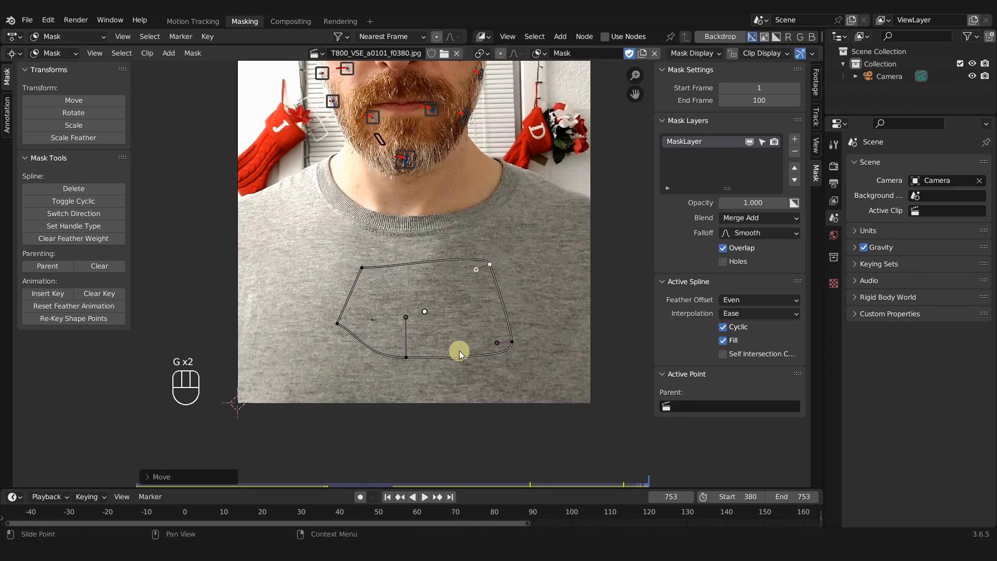
# Adjust the curve handles of the mask's two right-hand points, and shift its two left-hand points slightly.
pyautogui.moveTo(496, 343); pyautogui.dragTo(487, 330)
pyautogui.moveTo(476, 269); pyautogui.dragTo(472, 271)
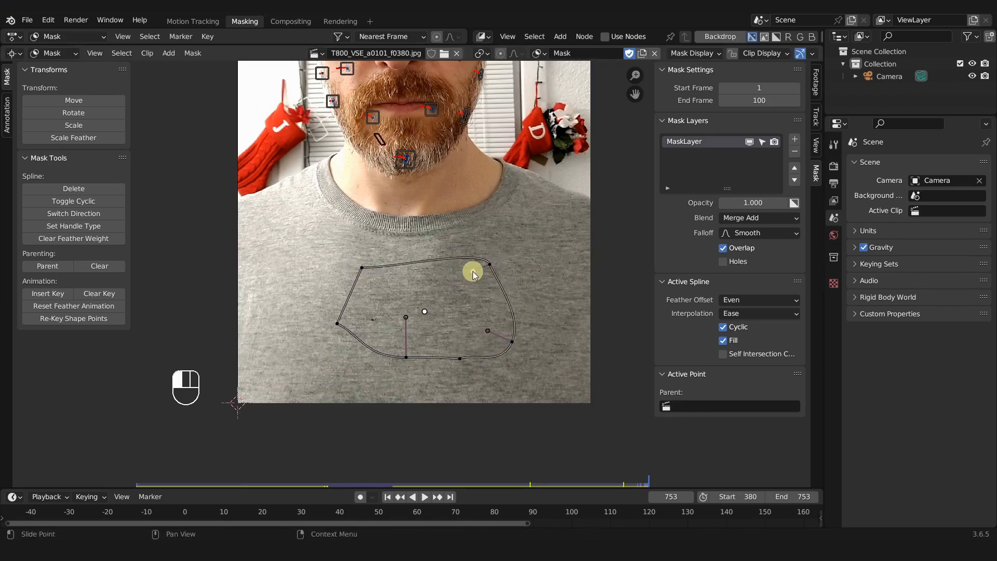
pyautogui.moveTo(337, 323); pyautogui.dragTo(343, 325)
pyautogui.moveTo(362, 268); pyautogui.dragTo(380, 265)
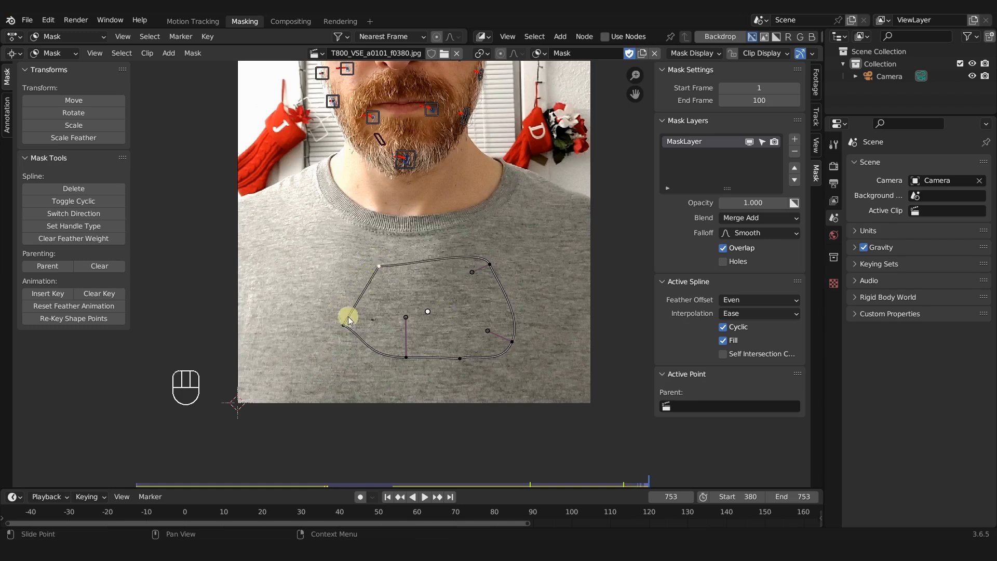
pyautogui.moveTo(346, 325); pyautogui.dragTo(342, 324)
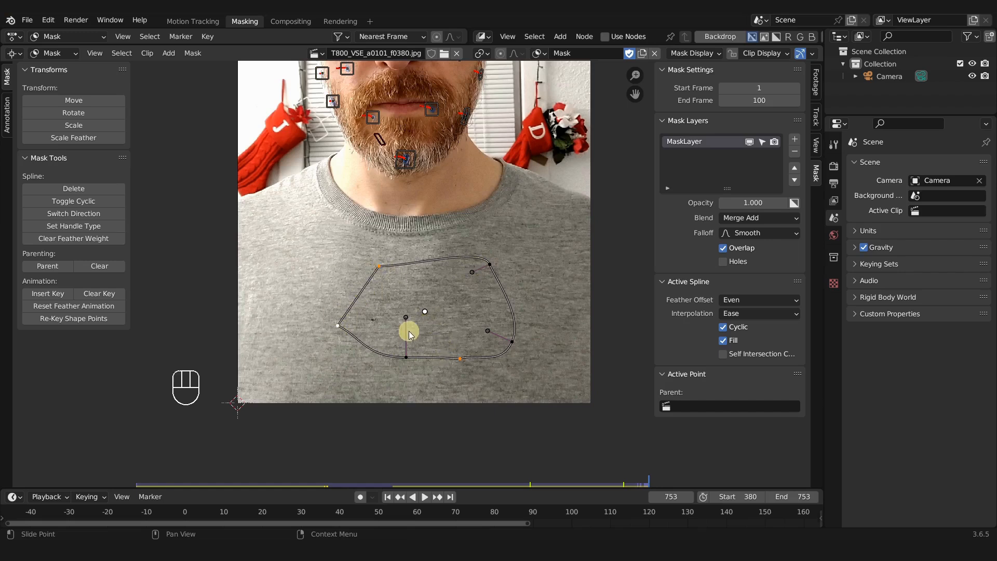
# Set the handle type of the upper-left, left and lower-right mask points to Aligned Single.
pyautogui.click(81, 229)
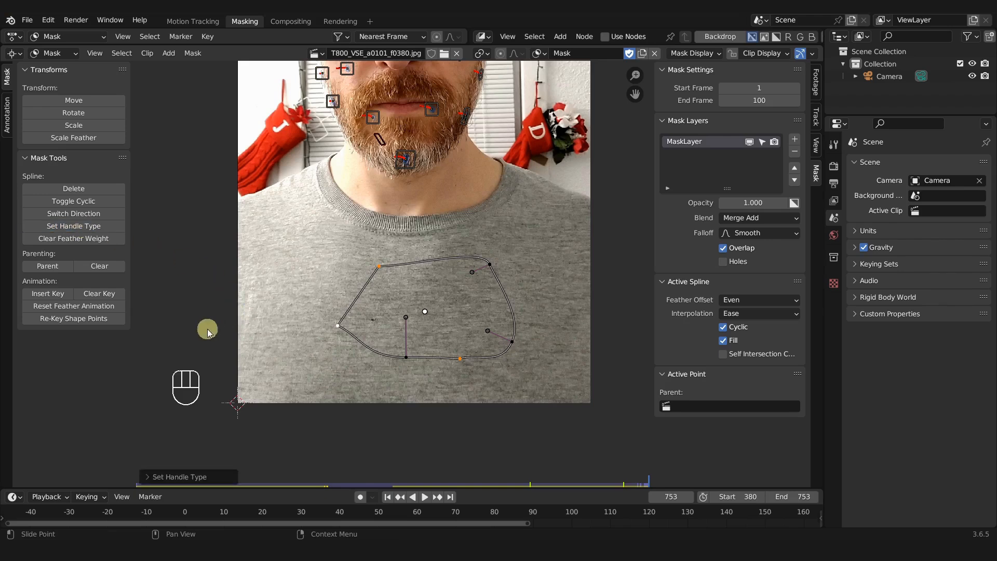
pyautogui.click(164, 475)
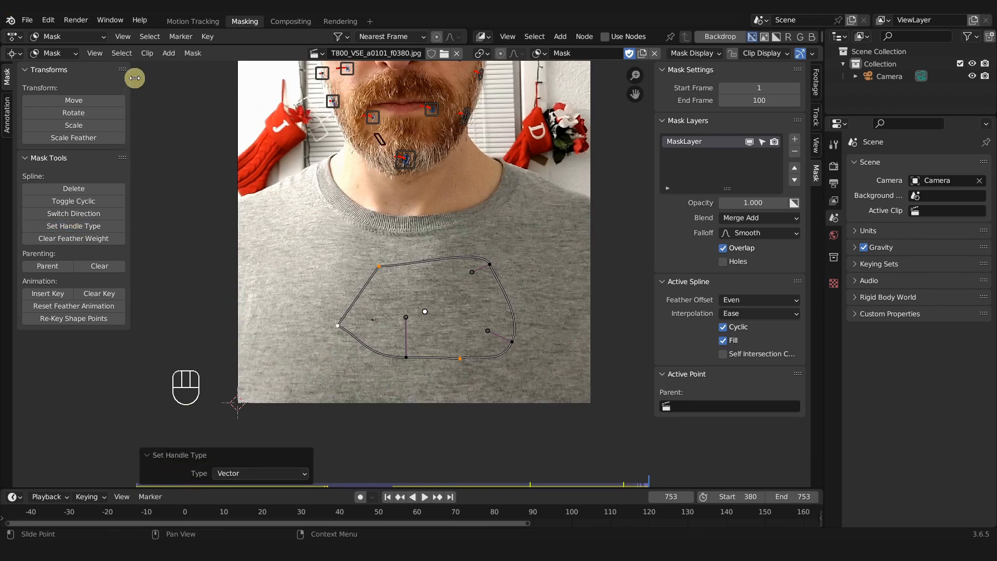
pyautogui.click(95, 53)
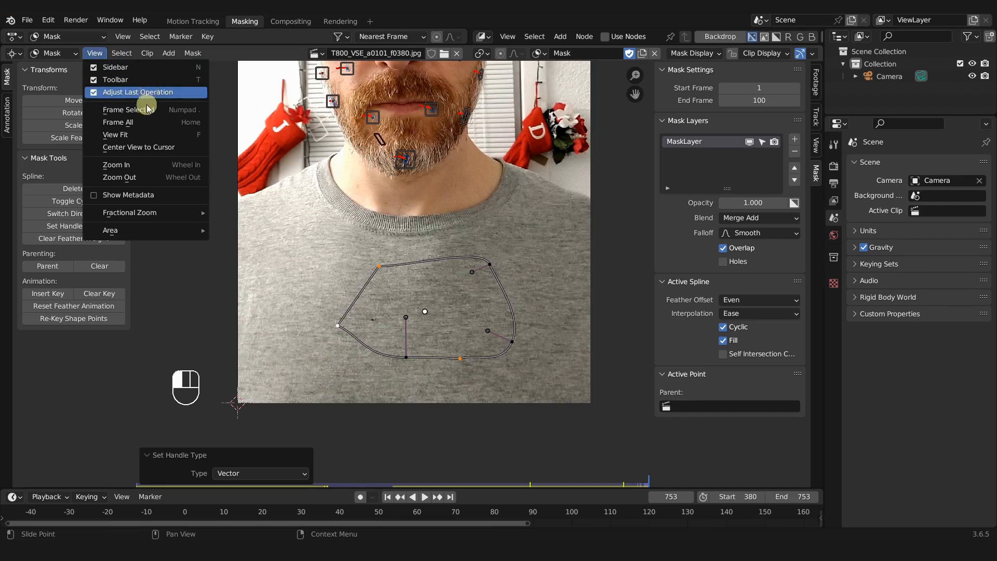
pyautogui.click(271, 473)
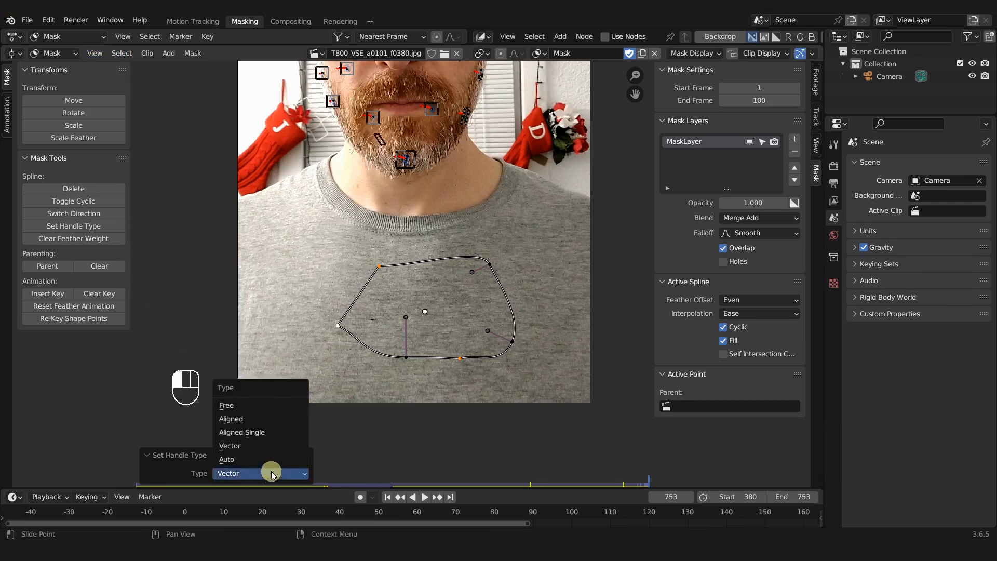
pyautogui.click(269, 433)
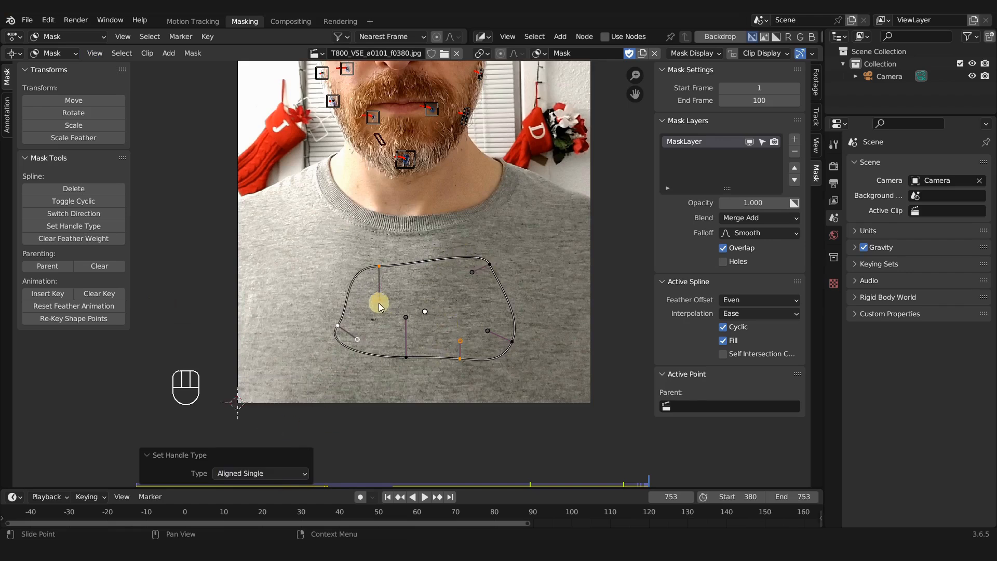
# Rotate and lengthen the curve handles around the mask to round its outline into a smooth oval.
pyautogui.moveTo(379, 303); pyautogui.dragTo(397, 291)
pyautogui.moveTo(356, 335); pyautogui.dragTo(366, 312)
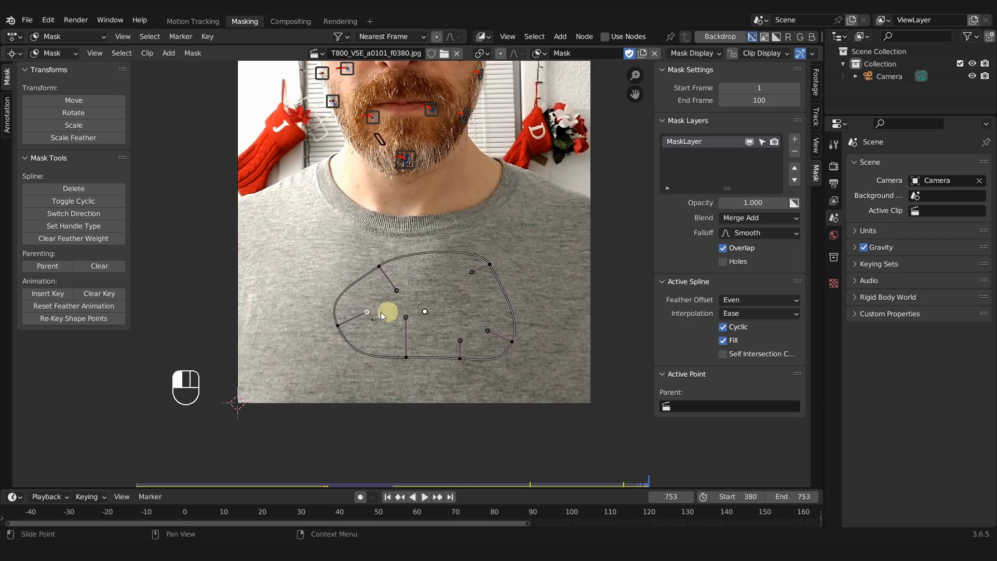
pyautogui.moveTo(487, 332); pyautogui.dragTo(489, 318)
pyautogui.moveTo(472, 275); pyautogui.dragTo(465, 287)
pyautogui.moveTo(460, 341); pyautogui.dragTo(459, 320)
pyautogui.moveTo(399, 295); pyautogui.dragTo(395, 297)
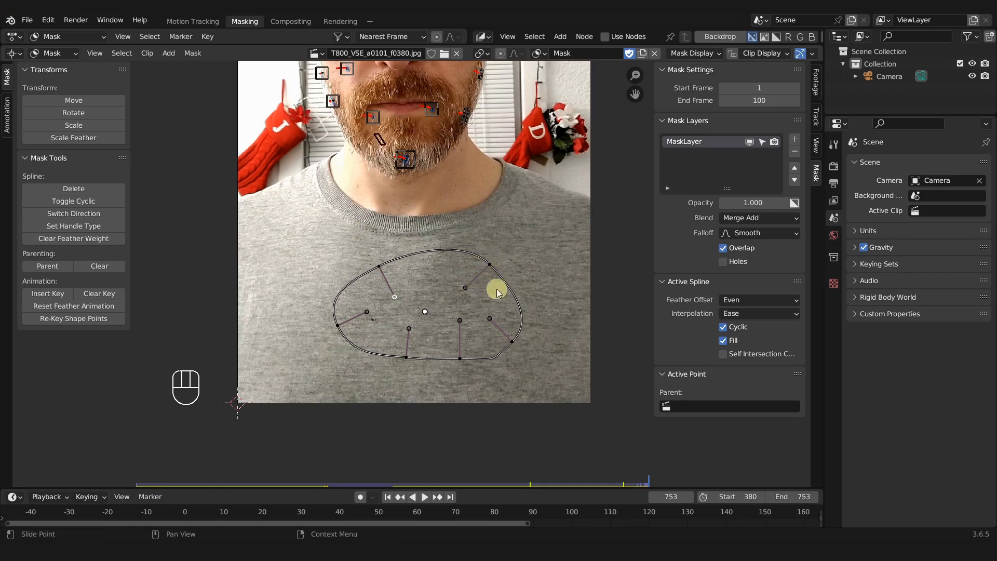
# Select all mask points and scale their feather to about 2.24, creating an inner feather outline.
pyautogui.press('a')
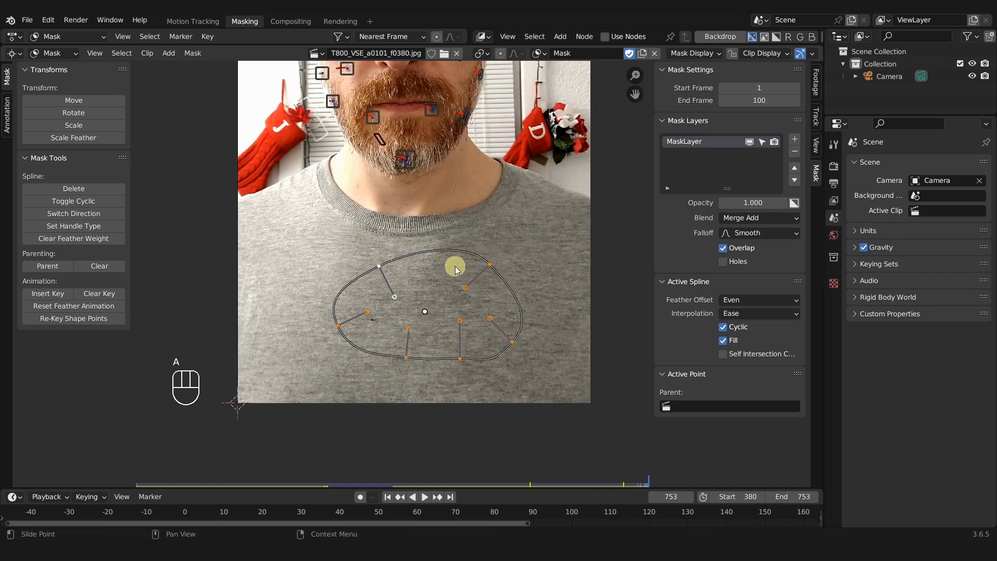
pyautogui.click(78, 139)
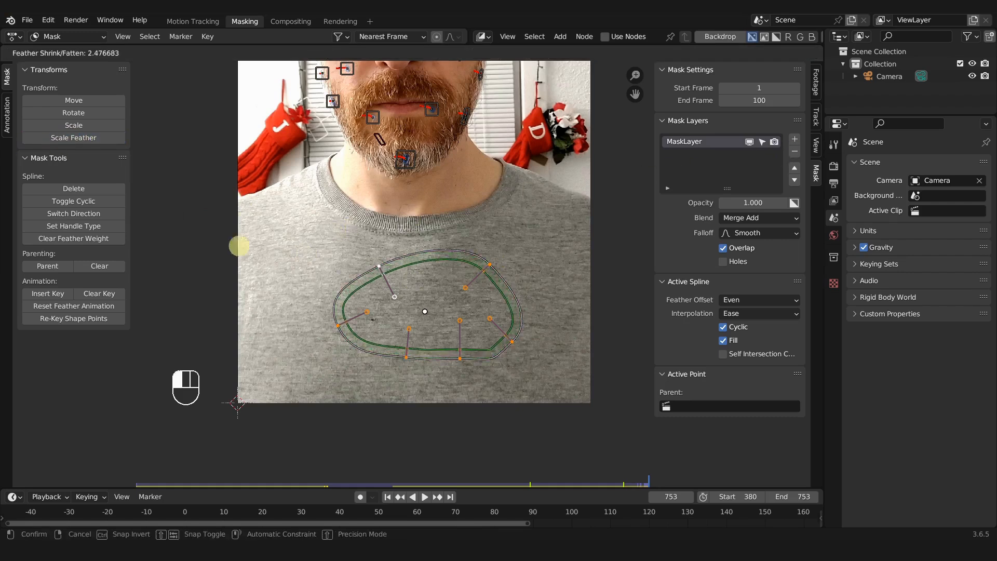
pyautogui.rightClick(385, 207)
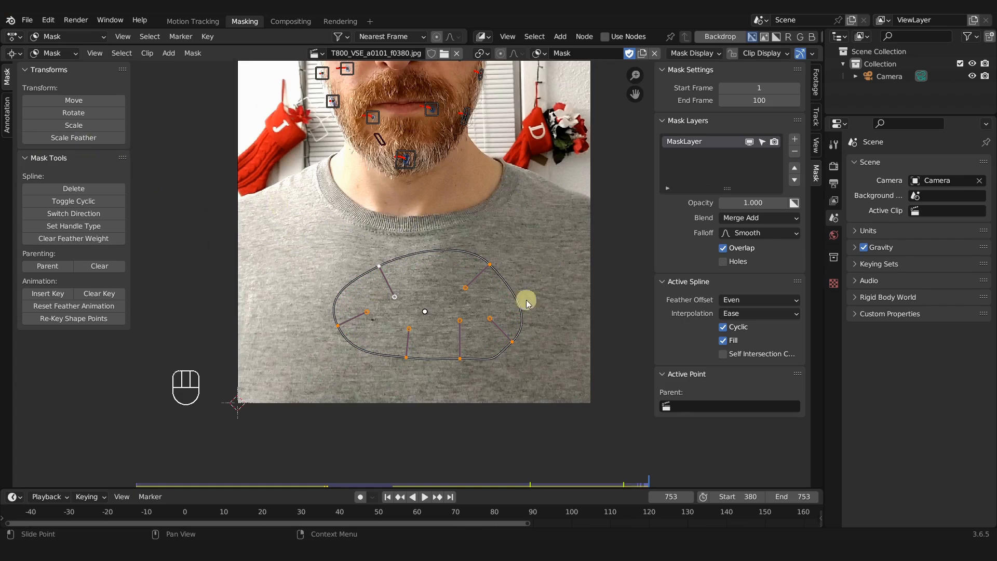
pyautogui.hotkey('alt', 's')
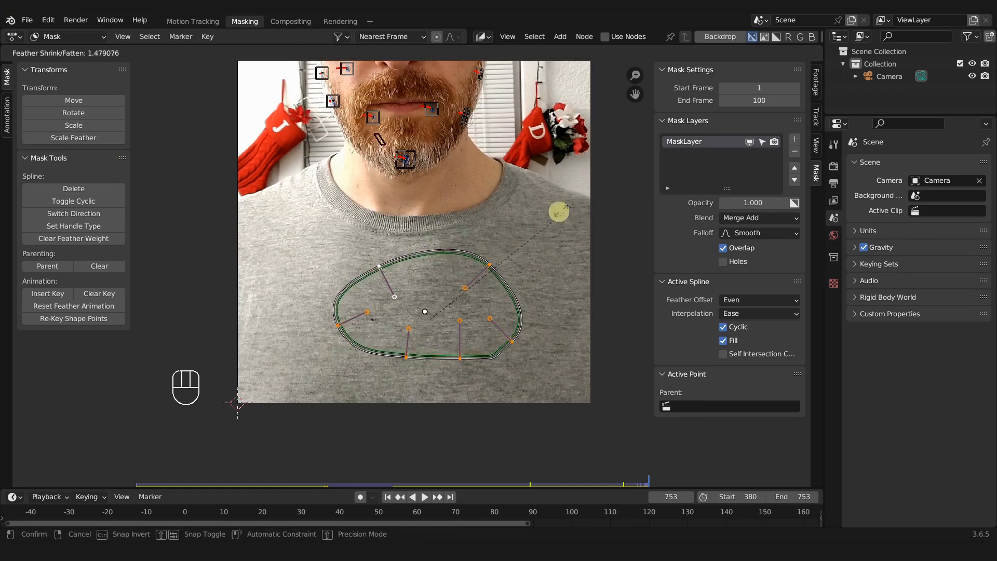
pyautogui.click(558, 155)
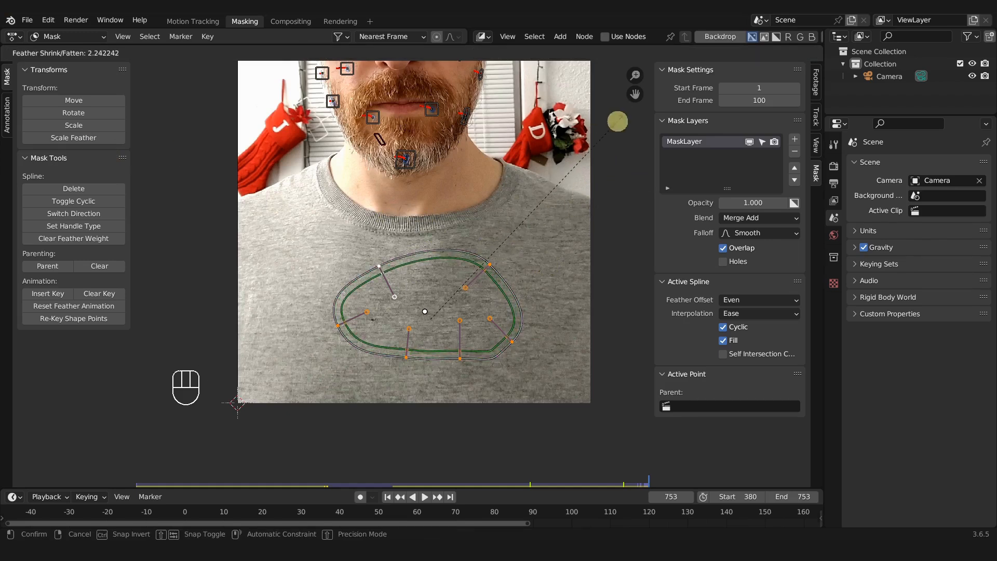
pyautogui.click(153, 365)
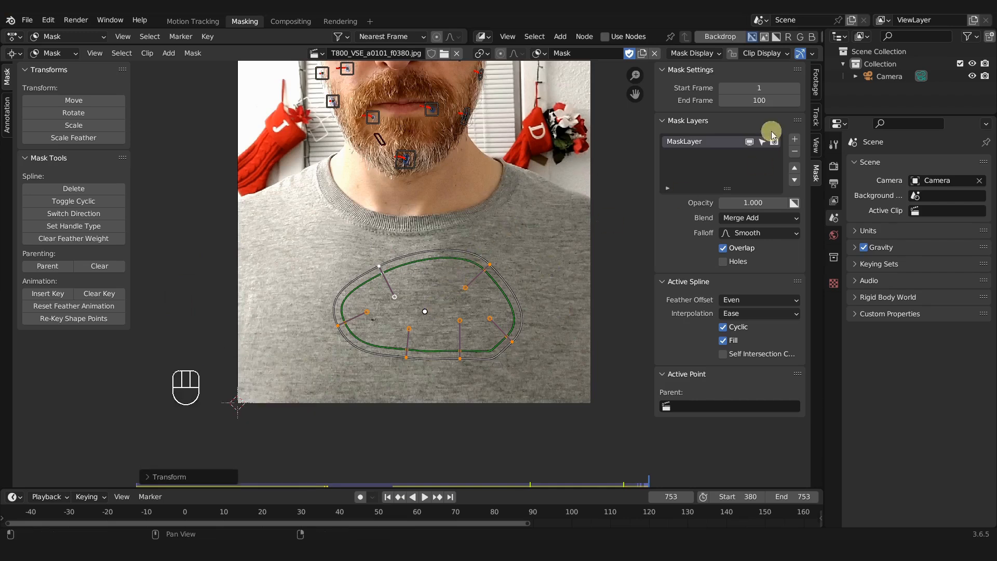
# Turn on the mask overlay to display the mask in black and white.
pyautogui.click(695, 53)
pyautogui.click(641, 94)
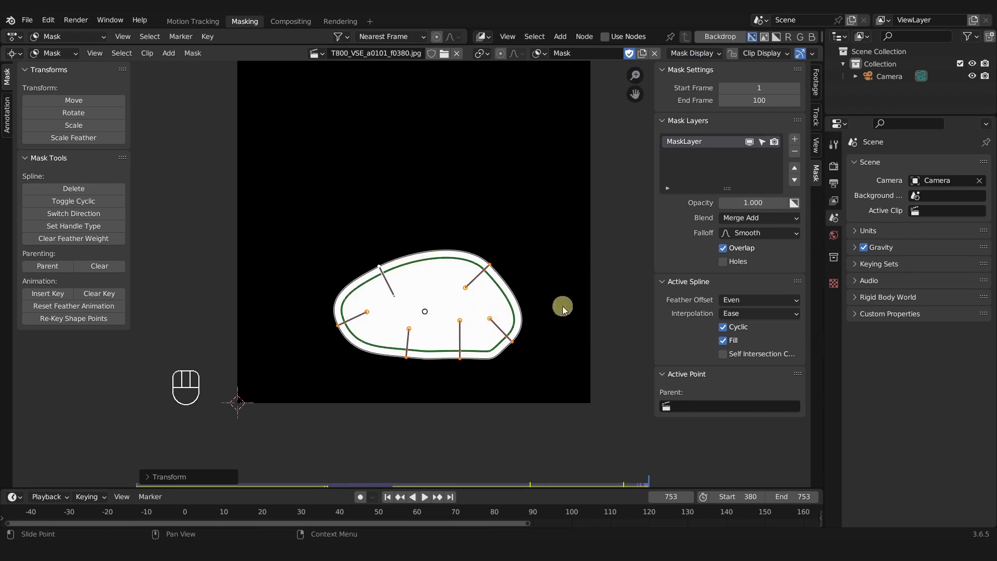
pyautogui.scroll(1, 480, 305)
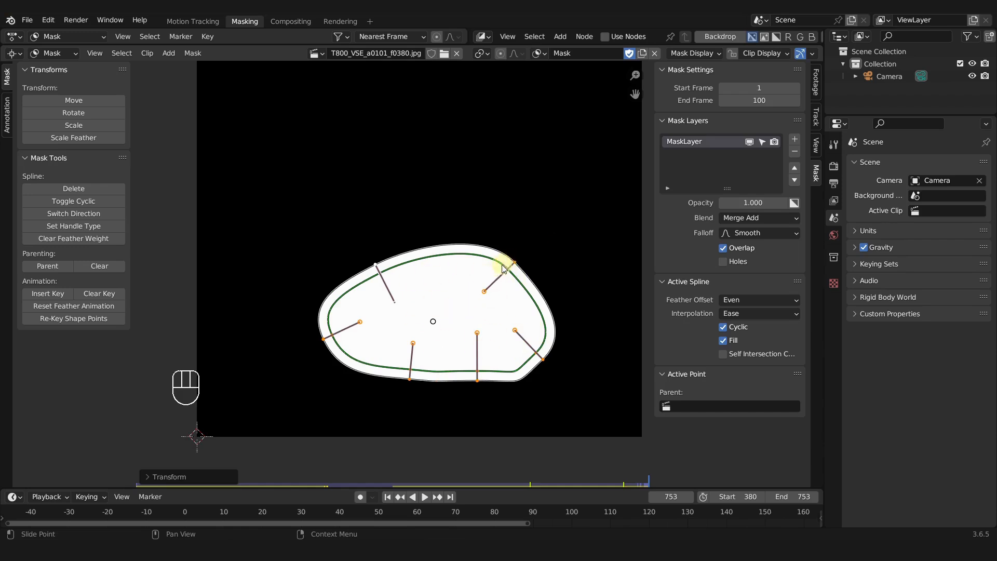
# Switch the mask spline's direction so the feather lies outside, and scale the feather to a much wider band.
pyautogui.click(80, 214)
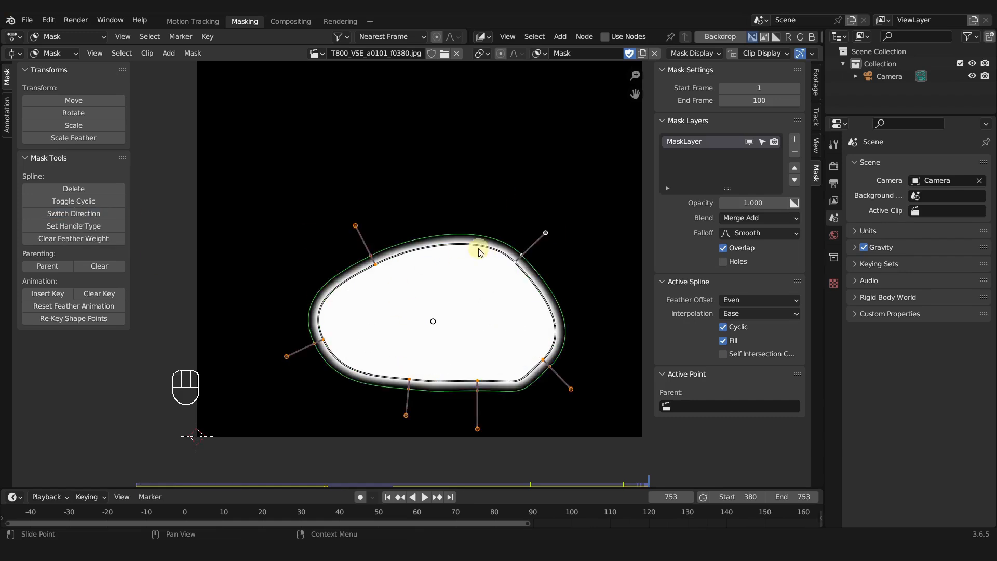
pyautogui.press('alt')
pyautogui.hotkey('alt', 's')
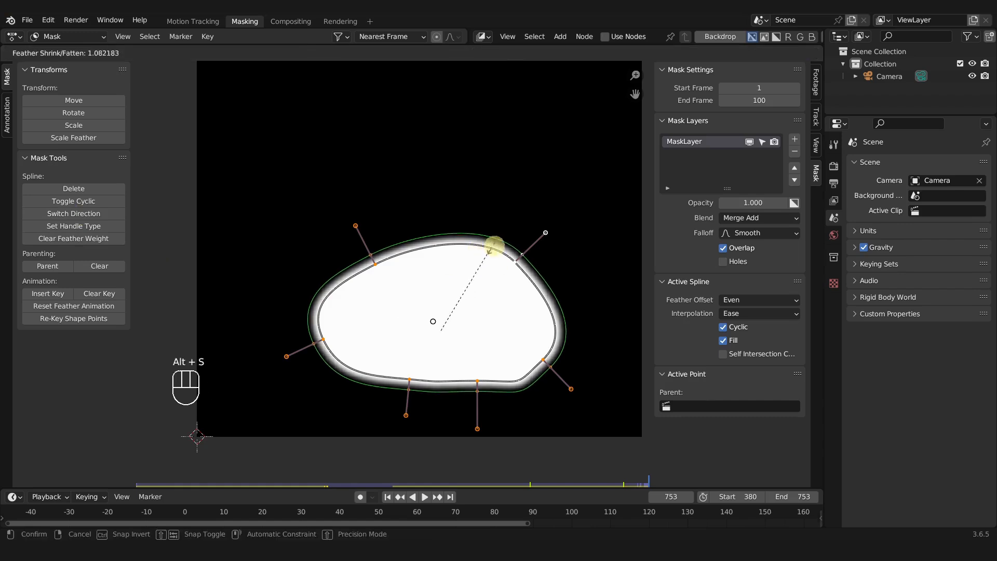
pyautogui.click(514, 259)
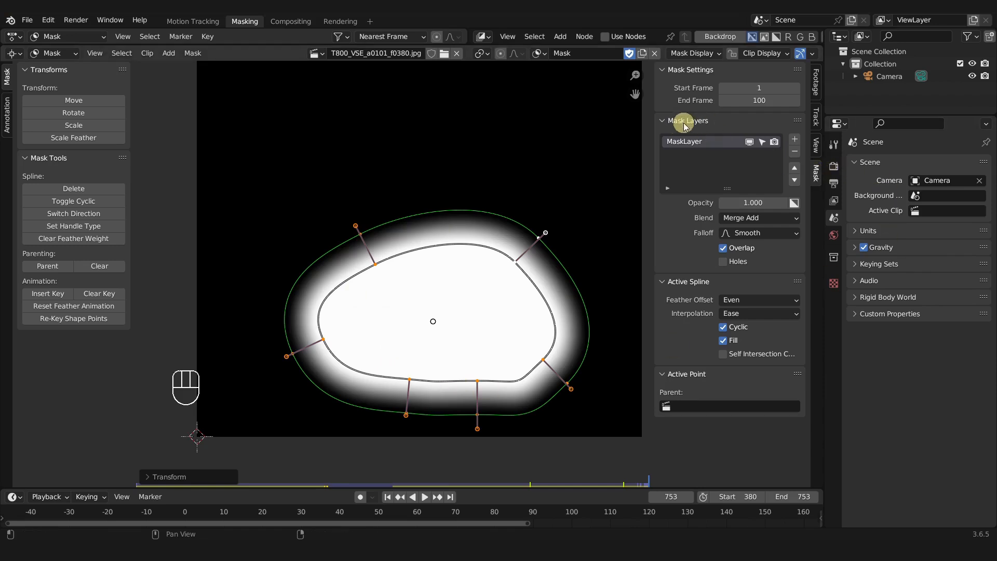
# Try the Sphere, Root, Inverse Square and Sharp falloffs on the mask layer, and return to Smooth.
pyautogui.click(749, 234)
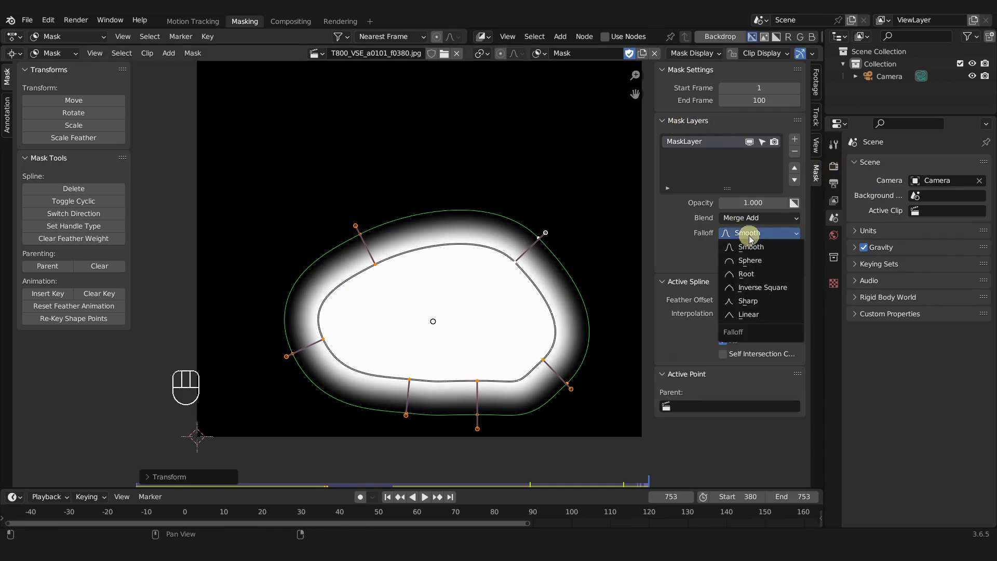
pyautogui.click(755, 262)
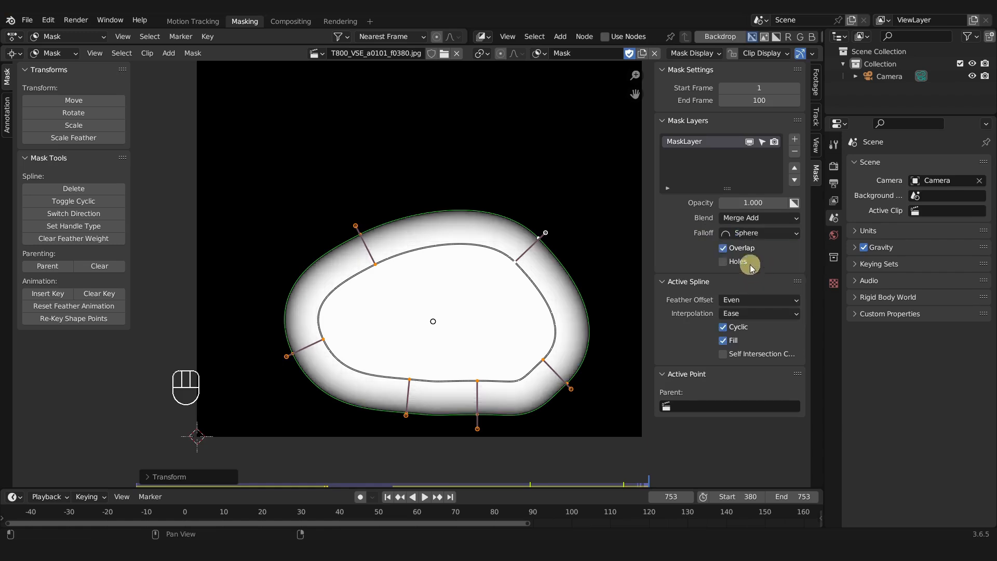
pyautogui.click(749, 235)
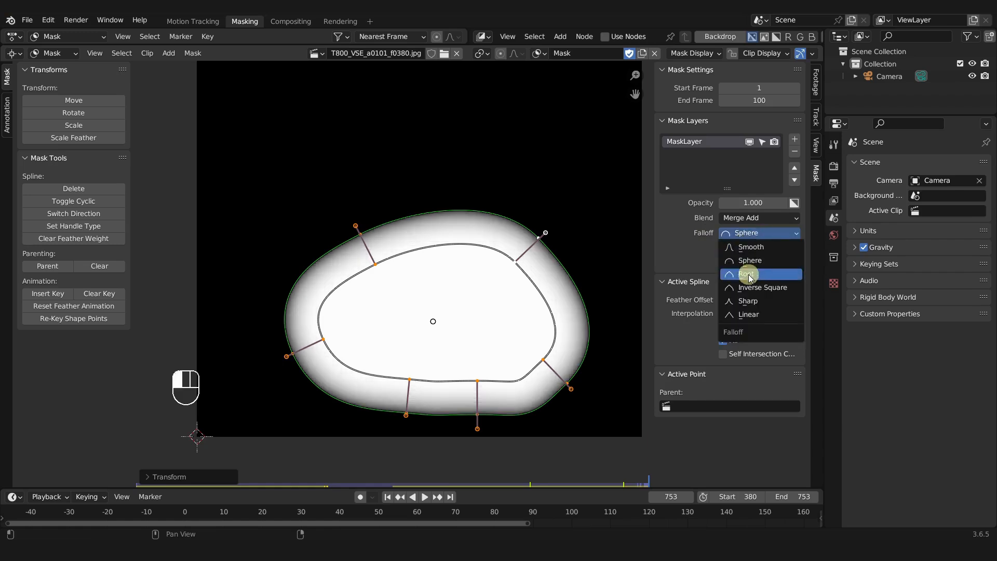
pyautogui.click(749, 274)
pyautogui.click(764, 232)
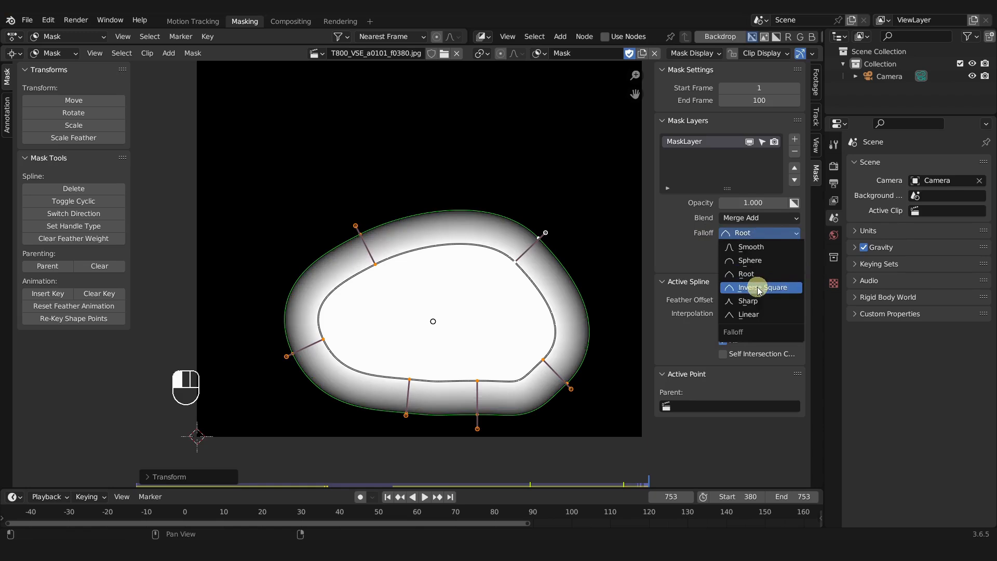
pyautogui.click(757, 288)
pyautogui.click(757, 231)
pyautogui.click(752, 301)
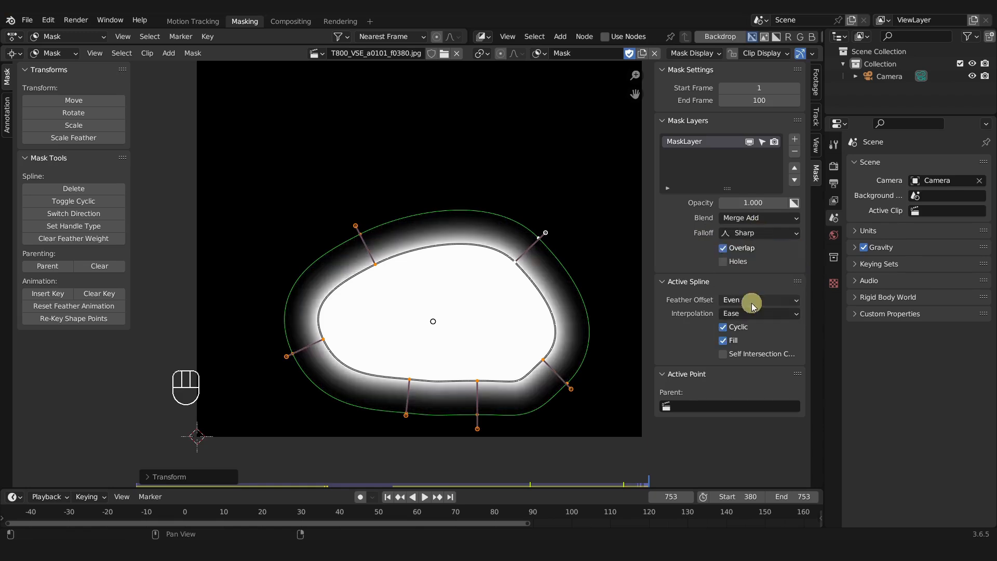
pyautogui.click(758, 233)
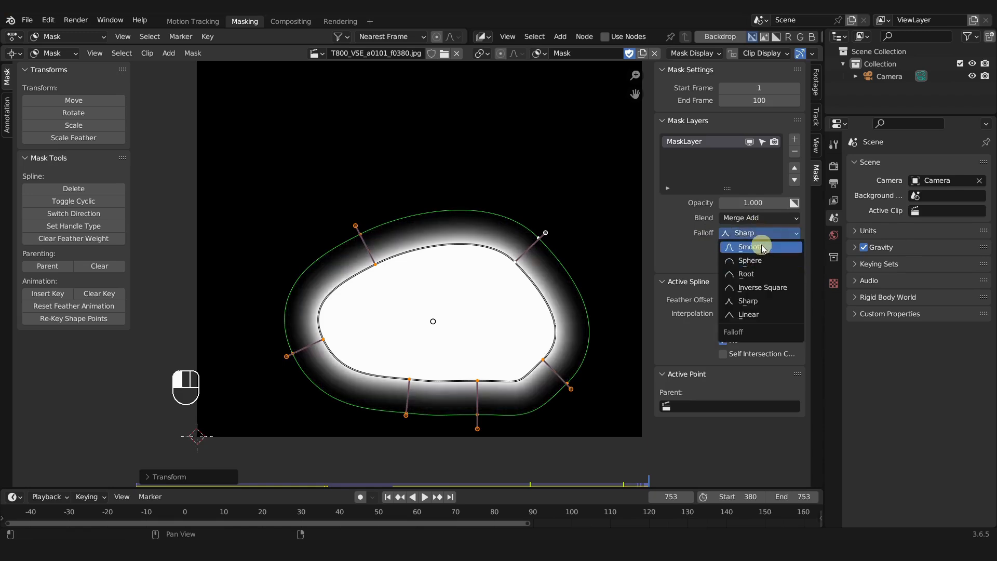
pyautogui.click(761, 247)
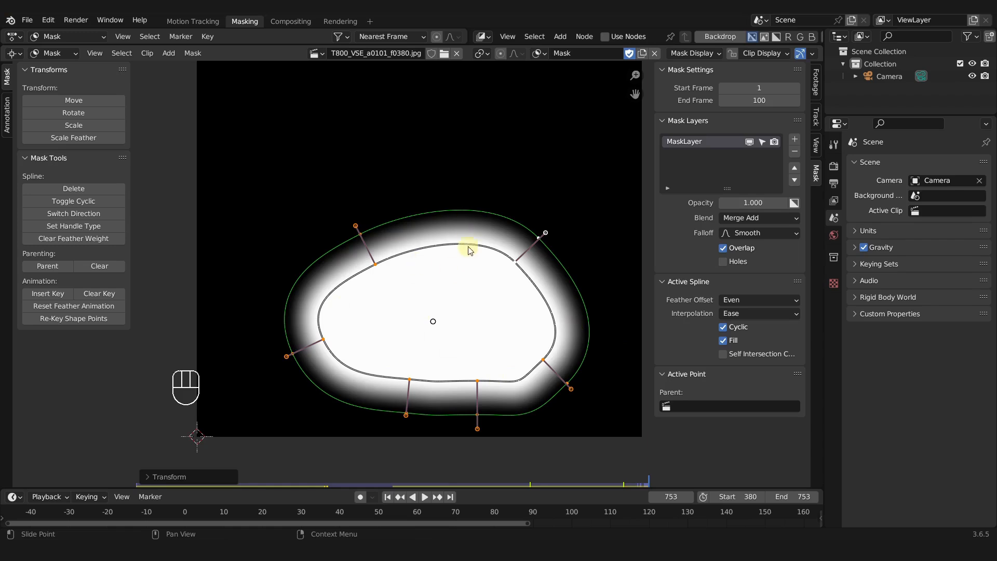
# Clear the feather weight from all points of the mask spline.
pyautogui.click(65, 240)
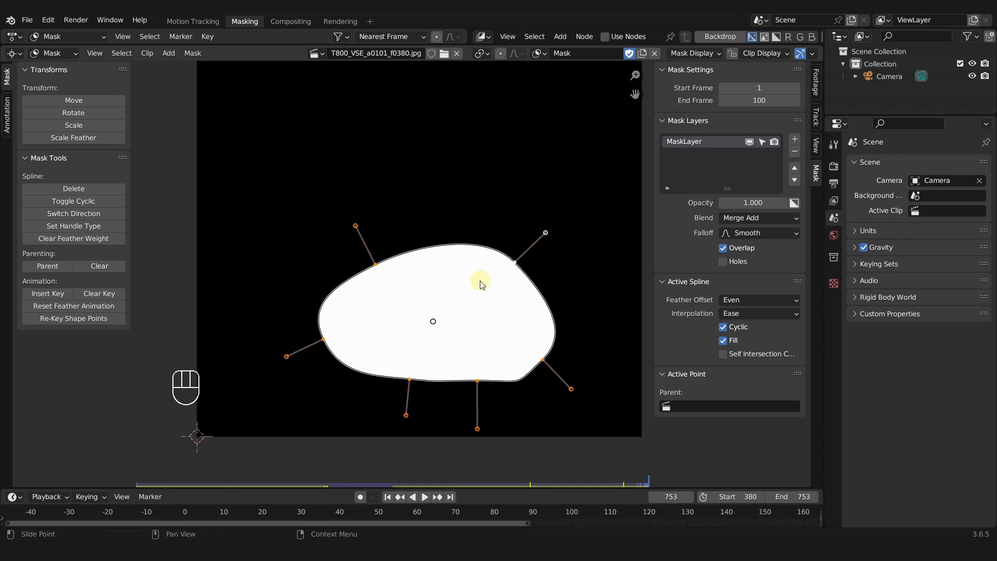
# Duplicate the mask spline upward so it partly overlaps the original, and enable Holes for the mask layer.
pyautogui.hotkey('shift', 'd')
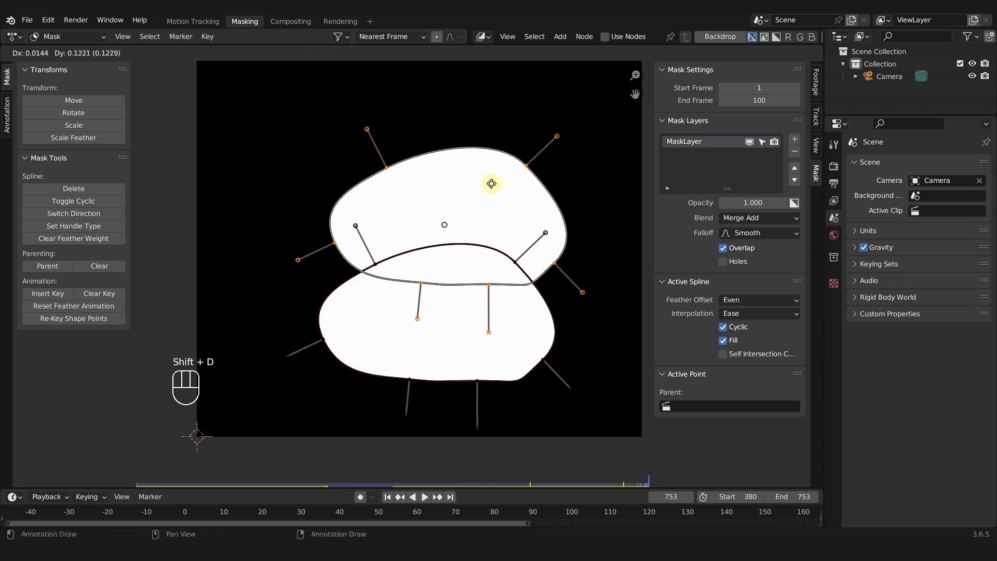
pyautogui.click(494, 188)
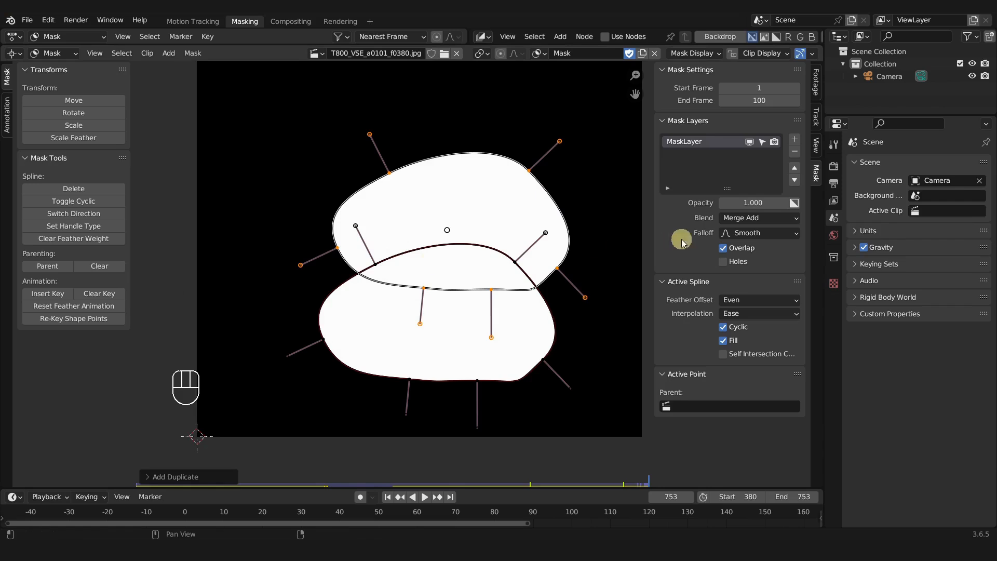
pyautogui.click(723, 263)
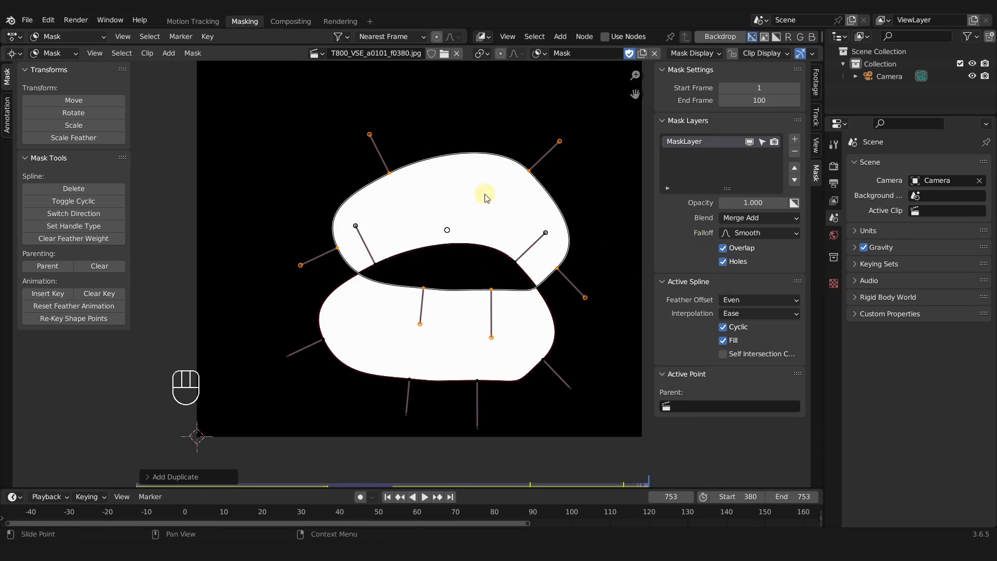
# Move the duplicated spline down over the original, and back up until the two shapes no longer overlap.
pyautogui.press('g')
pyautogui.click(501, 225)
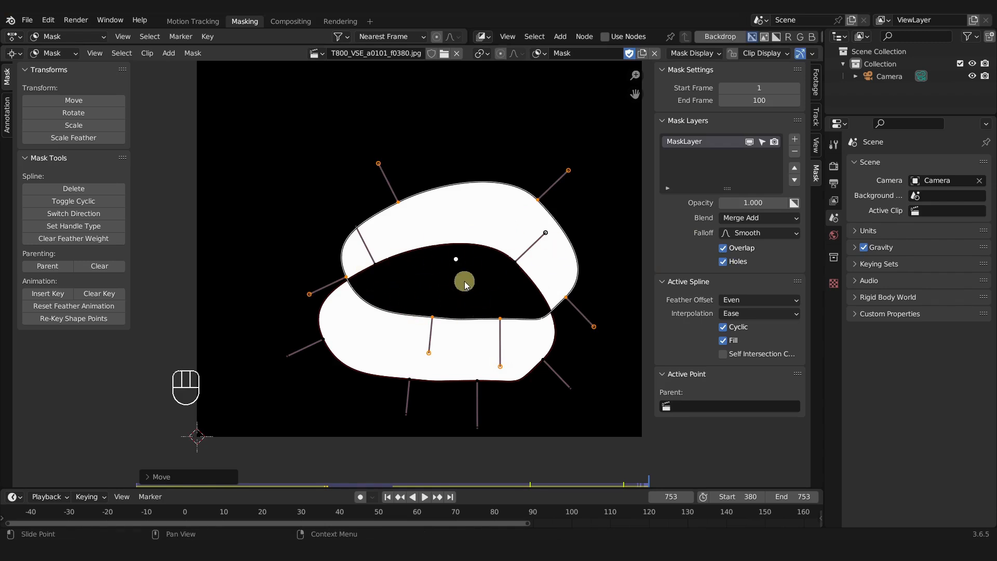
pyautogui.press('g')
pyautogui.click(513, 181)
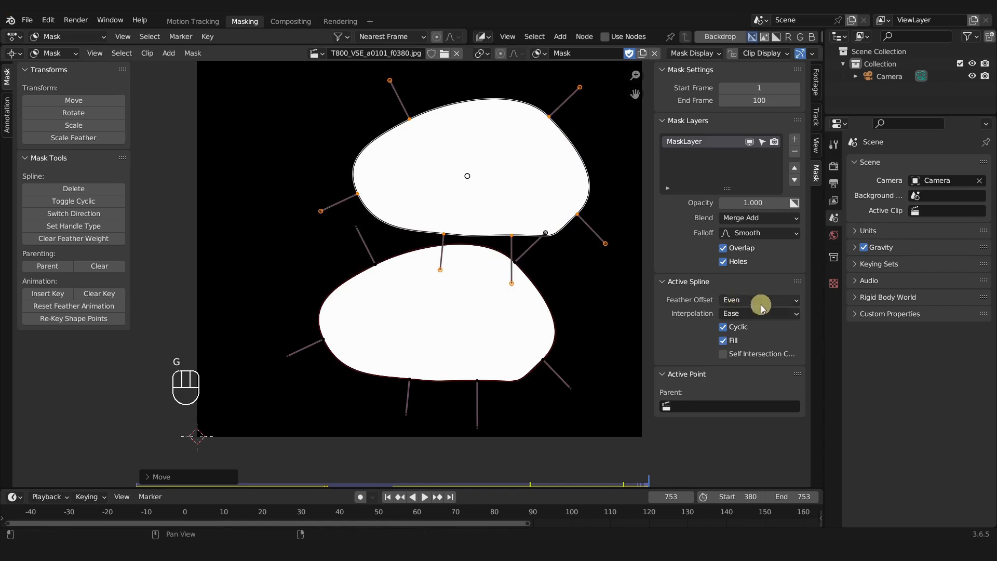
# Review the duplicated spline's Feather Offset and Interpolation options, toggle its Cyclic and Fill off and on, and disable Holes for the mask layer.
pyautogui.click(748, 300)
pyautogui.click(750, 298)
pyautogui.click(749, 315)
pyautogui.click(749, 314)
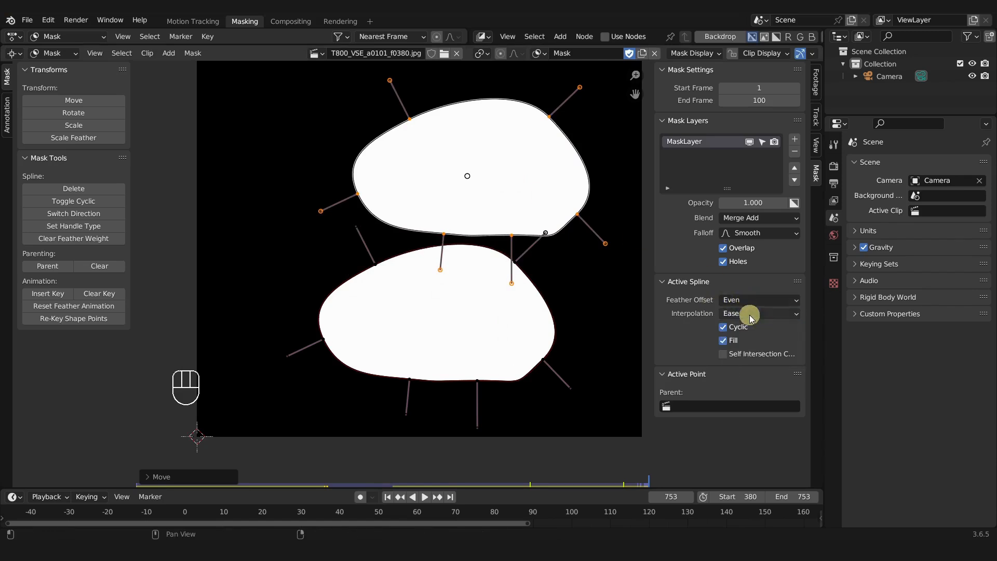
pyautogui.click(724, 329)
pyautogui.click(723, 329)
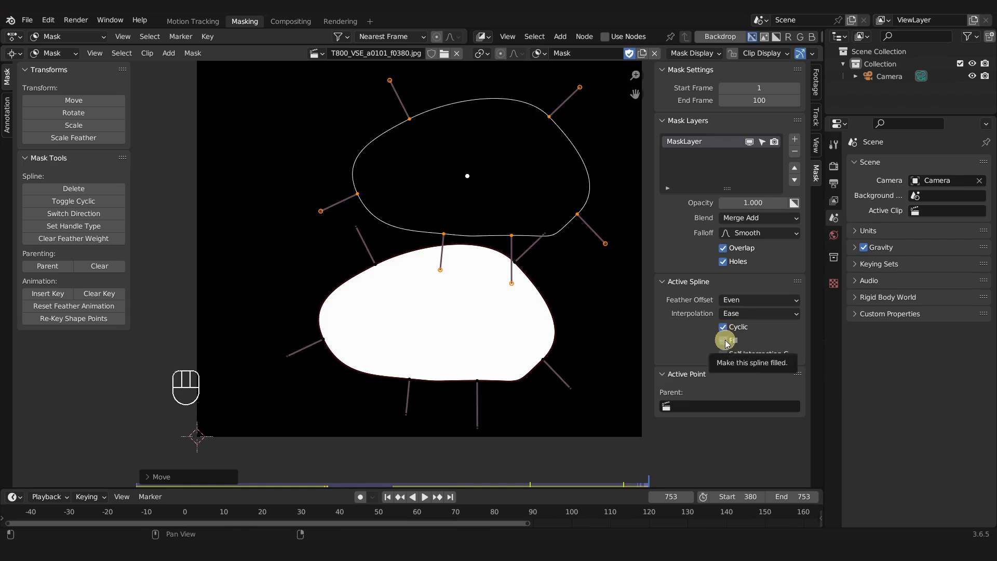
pyautogui.click(723, 340)
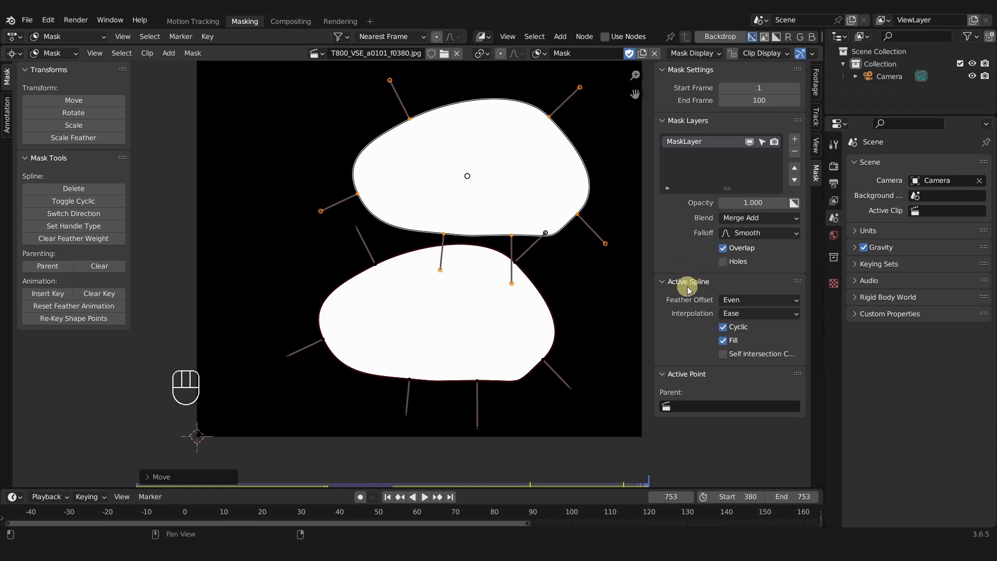
# Move the duplicated spline farther up and slightly left, well clear of the original.
pyautogui.press('g')
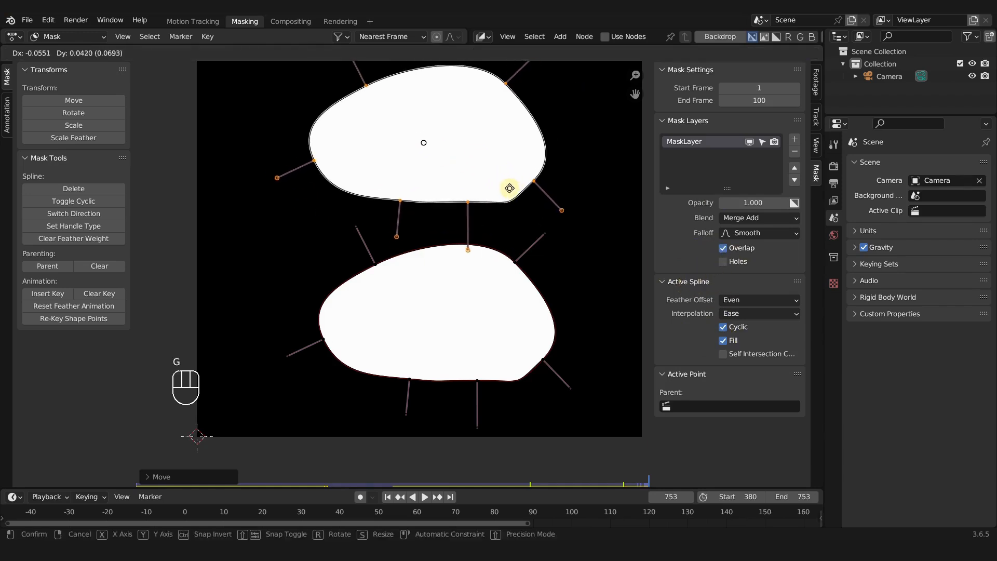
pyautogui.click(519, 196)
pyautogui.scroll(-1, 438, 216)
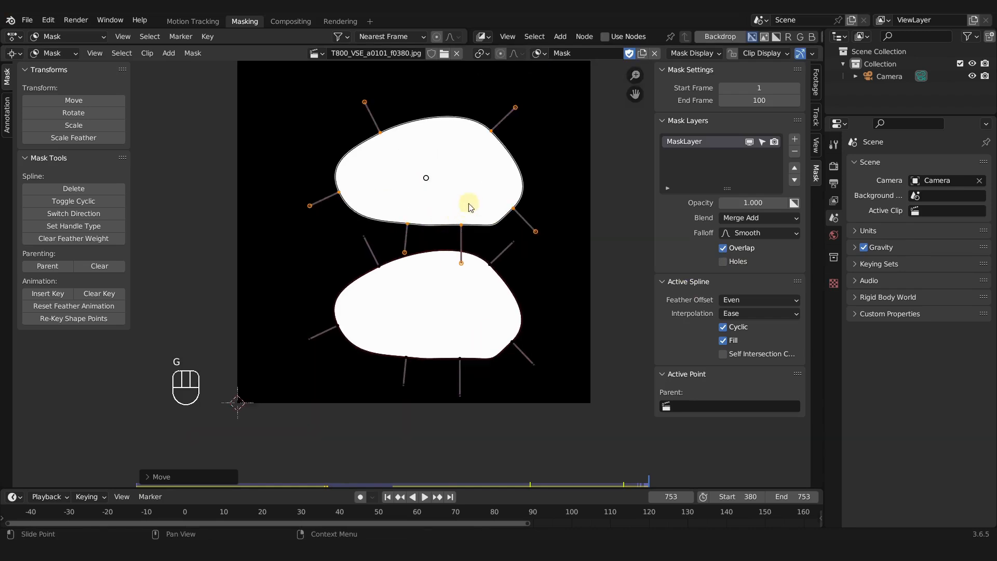
# Try selecting a single point, all points and no points, and use Select Linked to pick the whole lower spline.
pyautogui.click(461, 223)
pyautogui.press('a')
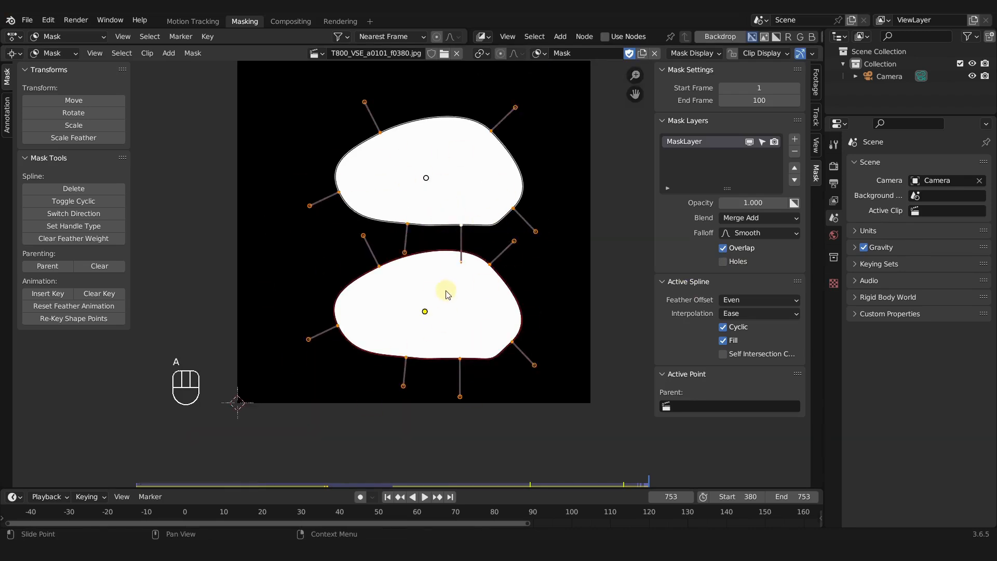
pyautogui.press('a')
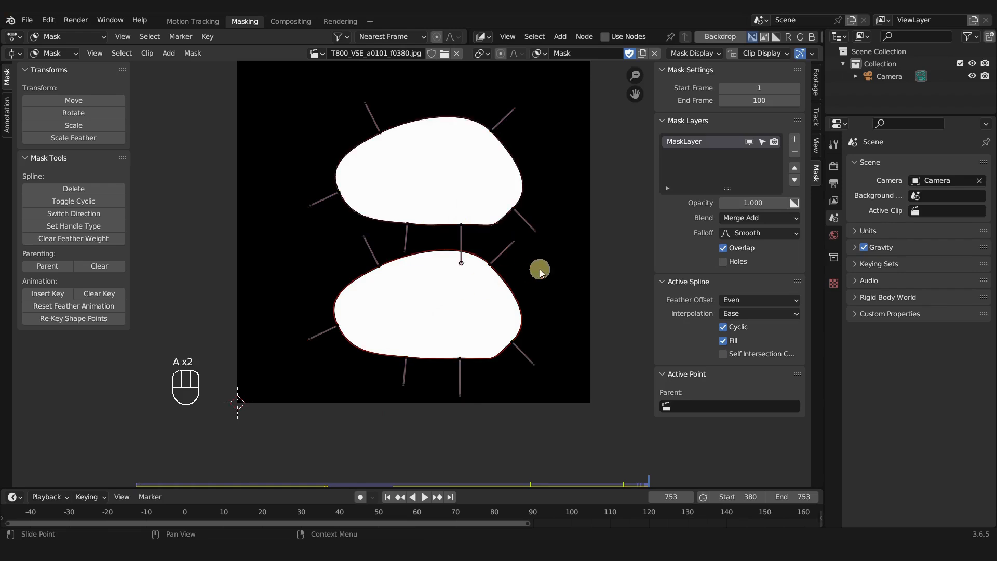
pyautogui.click(491, 266)
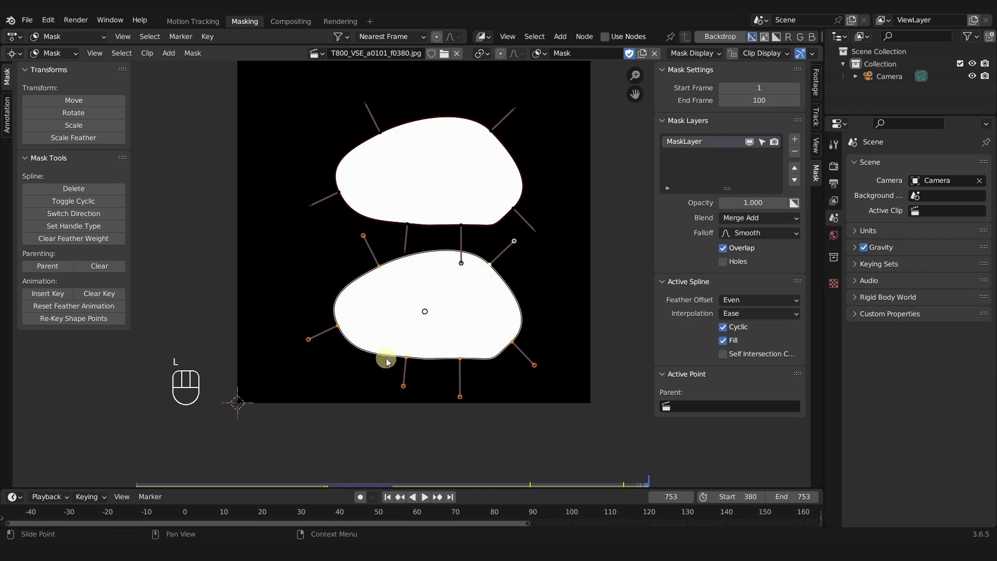
# Select every point of the upper duplicate with Select Linked and delete that spline.
pyautogui.click(513, 208)
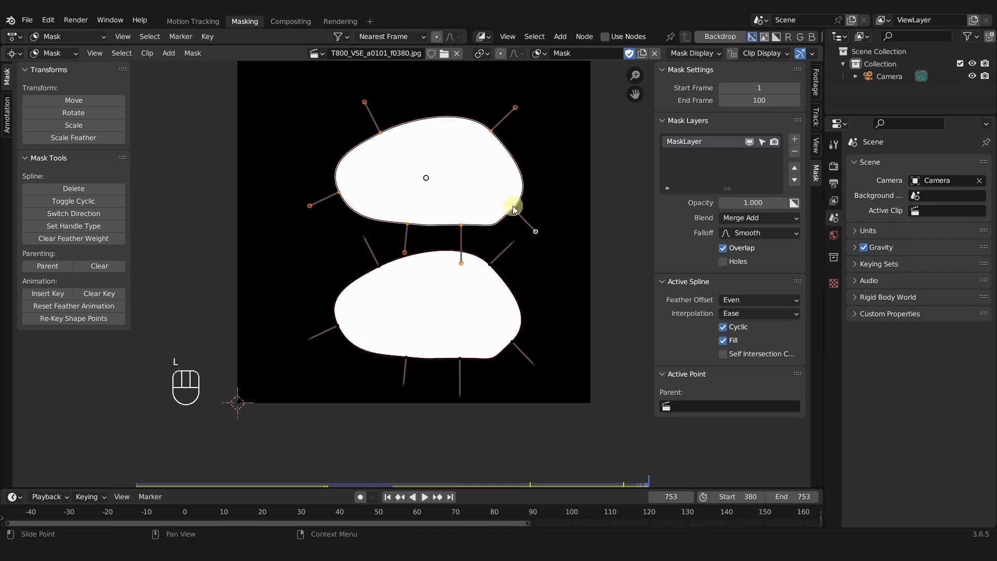
pyautogui.press('x')
pyautogui.click(513, 208)
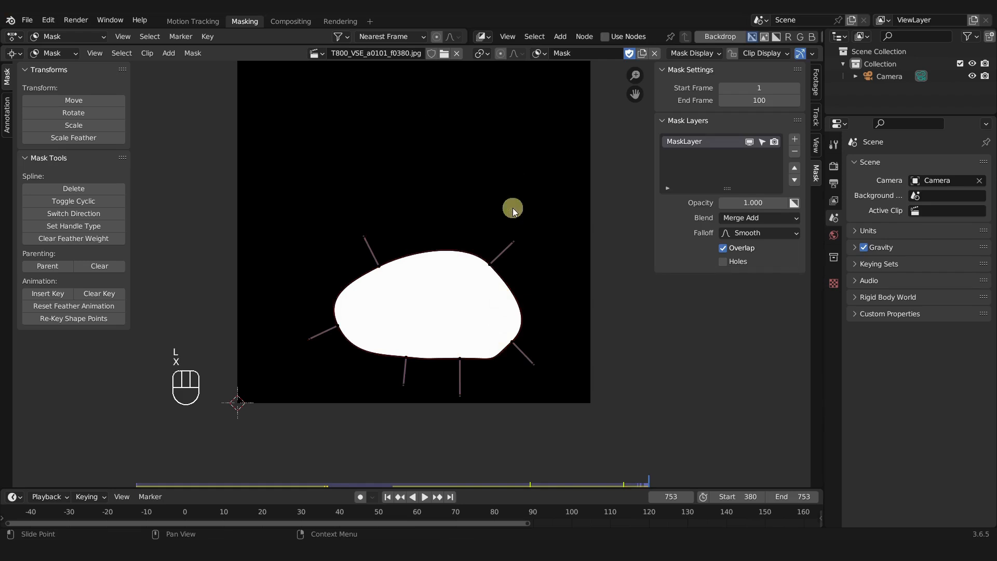
# Turn off the alpha channel overlay in the mask display to show the footage behind the spline.
pyautogui.click(696, 53)
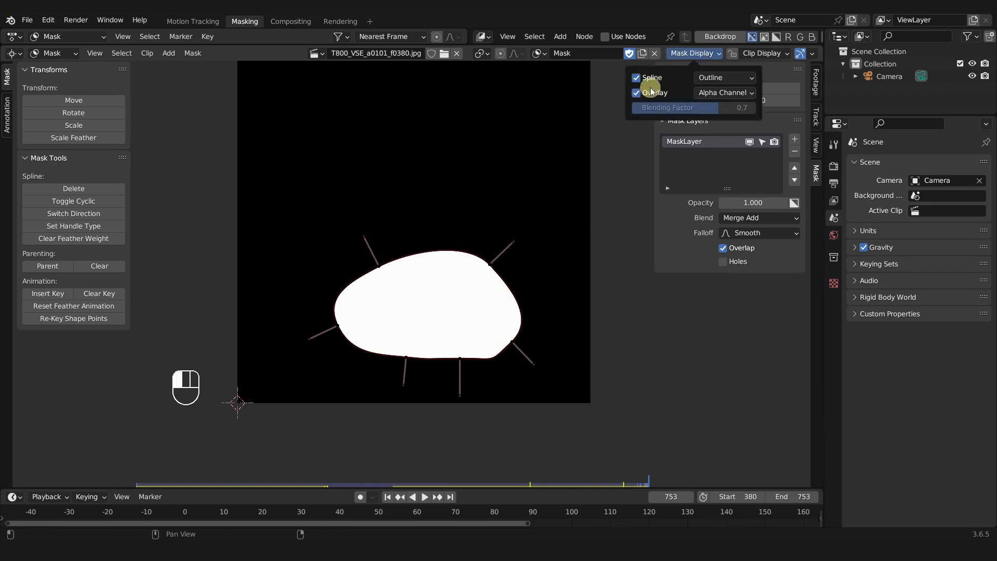
pyautogui.click(637, 93)
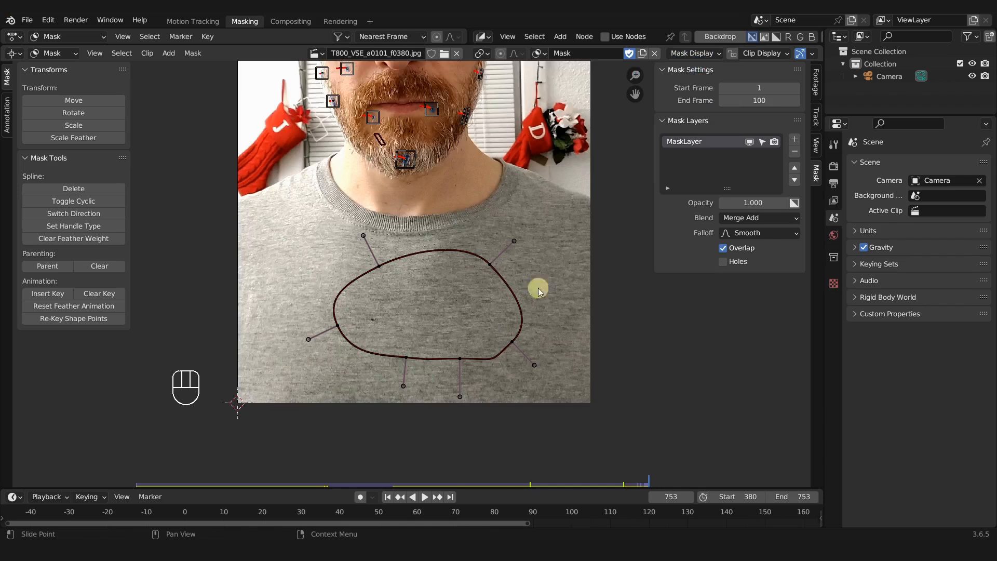
pyautogui.scroll(1, 437, 298)
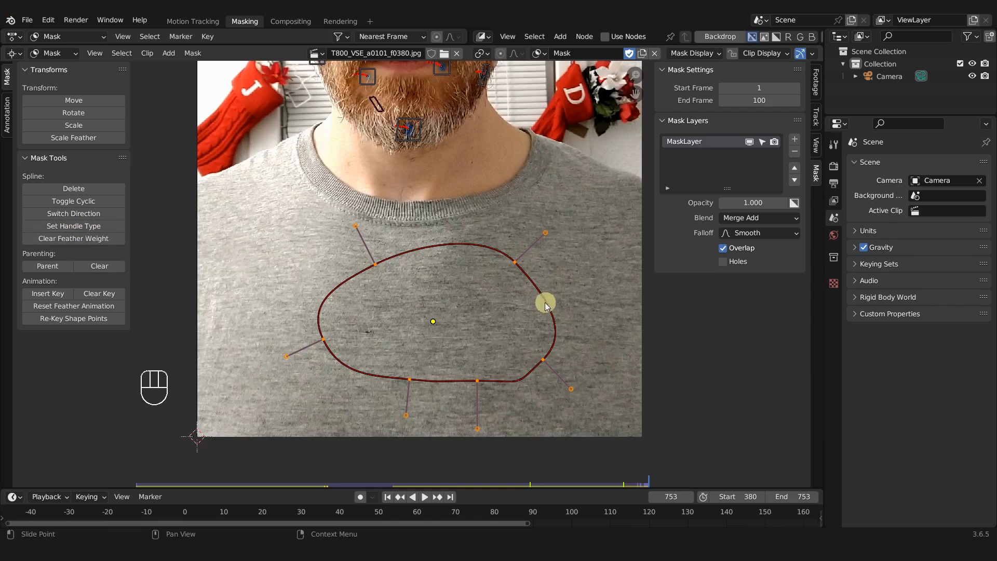
# Set all mask points to Auto handles, and try bending the curve with the handles of the upper-right point.
pyautogui.press('v')
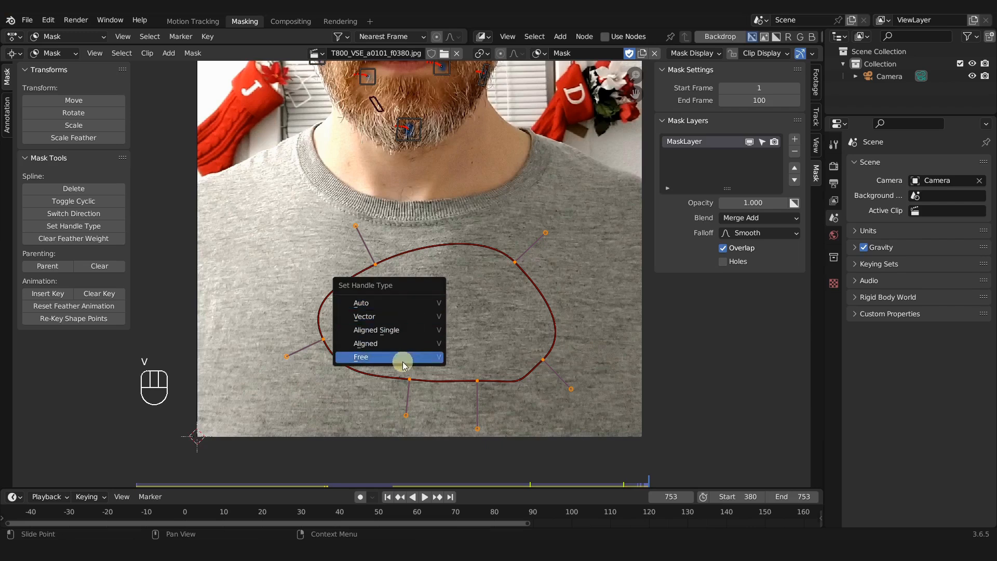
pyautogui.click(400, 303)
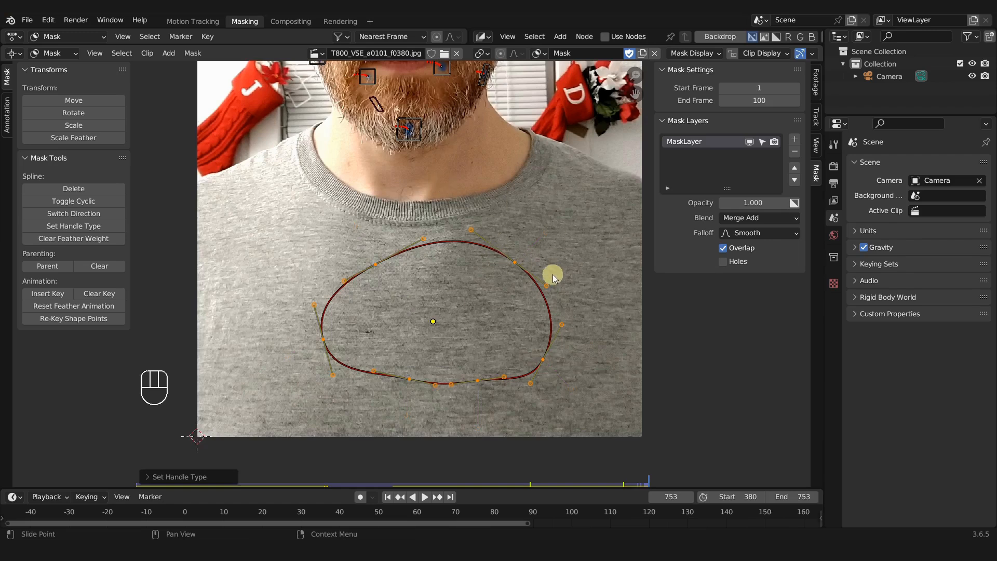
pyautogui.moveTo(548, 285)
pyautogui.mouseDown()
pyautogui.moveTo(550, 271)
pyautogui.moveTo(541, 291)
pyautogui.moveTo(546, 268)
pyautogui.moveTo(531, 303)
pyautogui.moveTo(553, 277)
pyautogui.mouseUp()
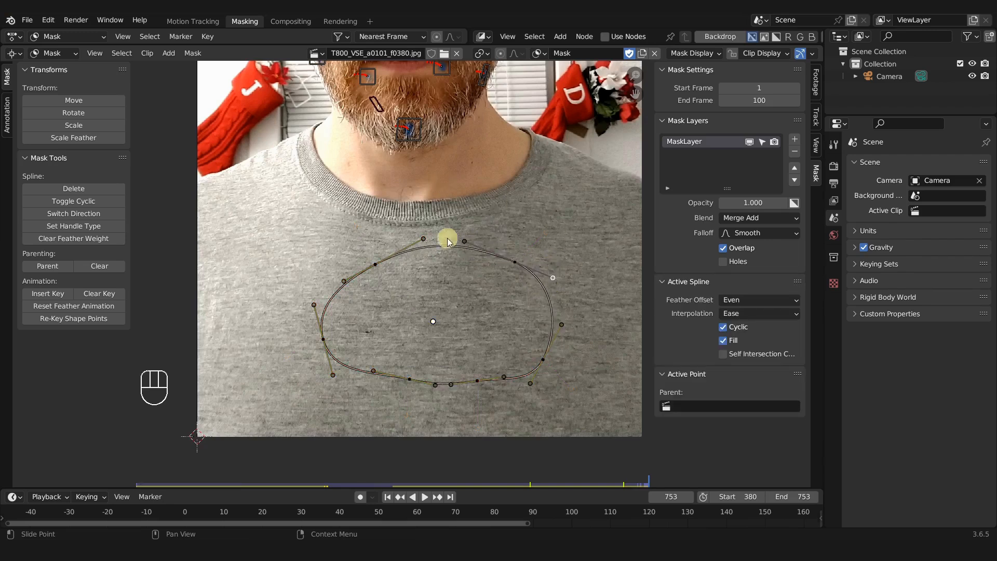
pyautogui.moveTo(464, 240); pyautogui.dragTo(481, 296)
pyautogui.moveTo(544, 232)
pyautogui.mouseDown()
pyautogui.moveTo(525, 291)
pyautogui.moveTo(562, 230)
pyautogui.moveTo(523, 291)
pyautogui.moveTo(570, 225)
pyautogui.moveTo(530, 292)
pyautogui.moveTo(563, 236)
pyautogui.mouseUp()
pyautogui.click(513, 266)
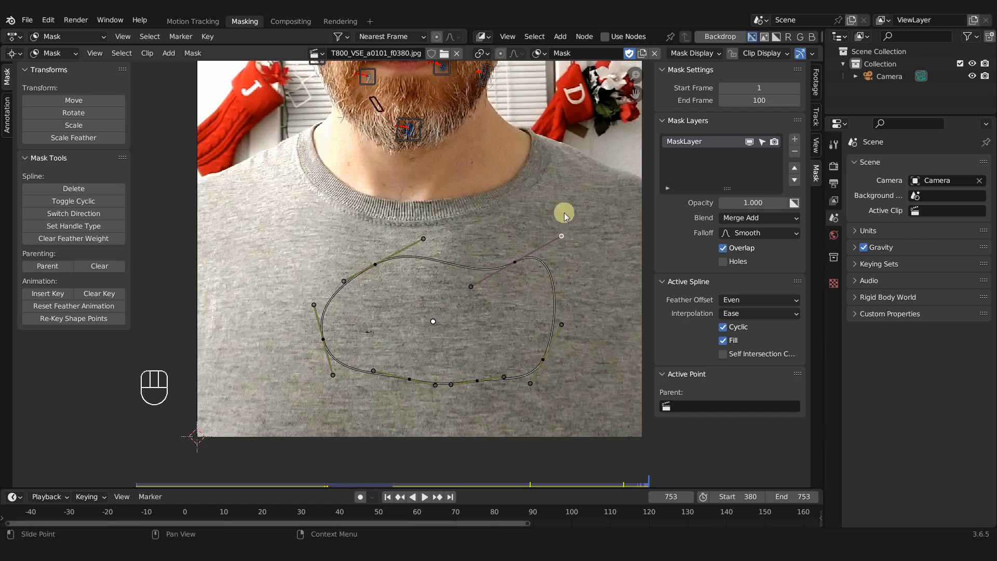
# Compare the Vector and Aligned handle types on all mask points, switching between them twice and ending on Aligned.
pyautogui.press('a')
pyautogui.press('v')
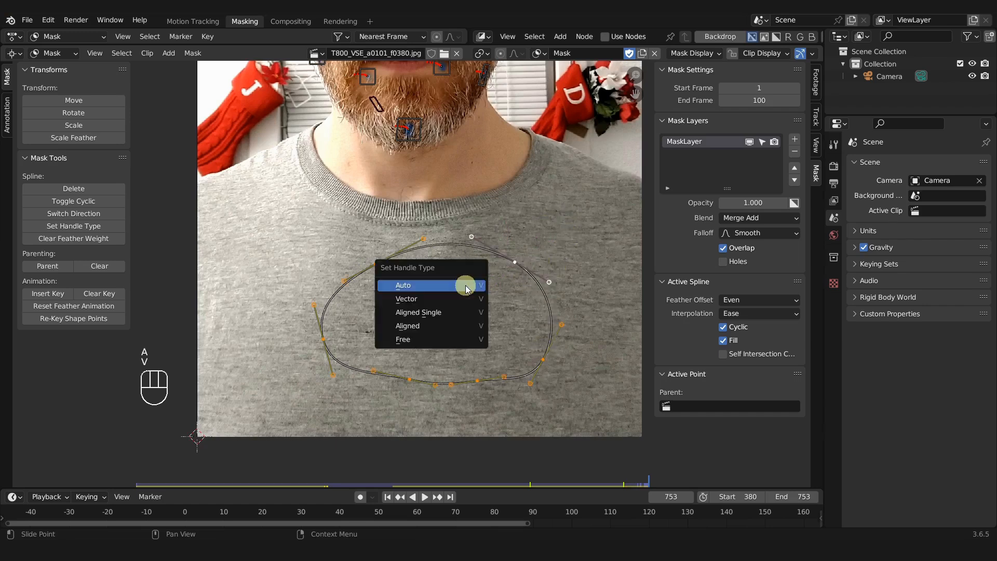
pyautogui.click(463, 299)
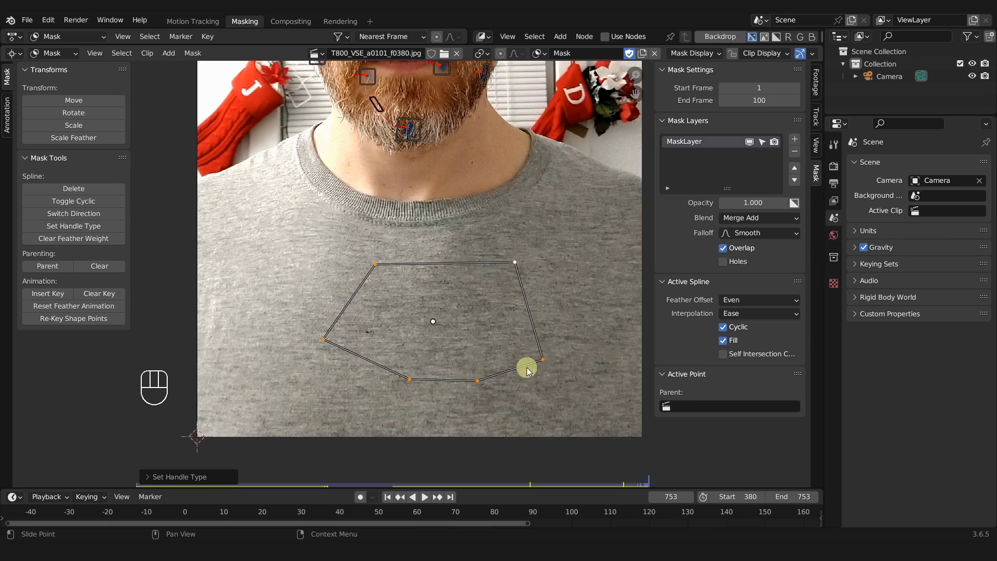
pyautogui.press('v')
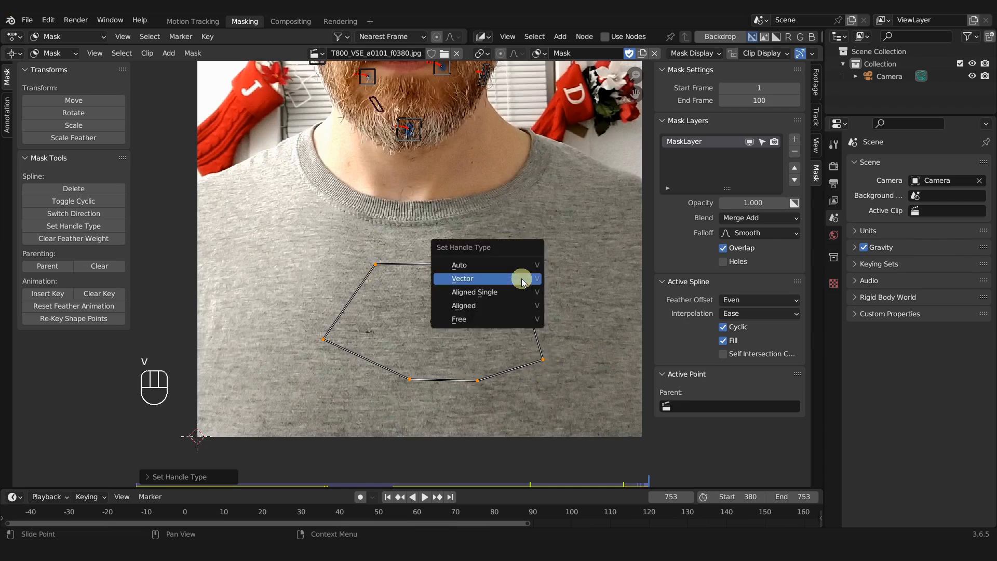
pyautogui.click(512, 311)
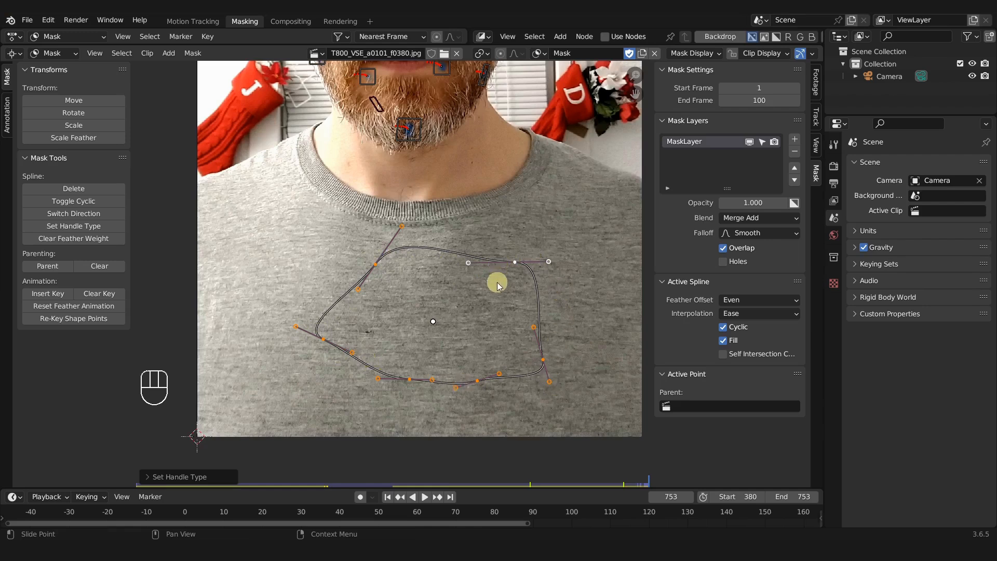
pyautogui.press('v')
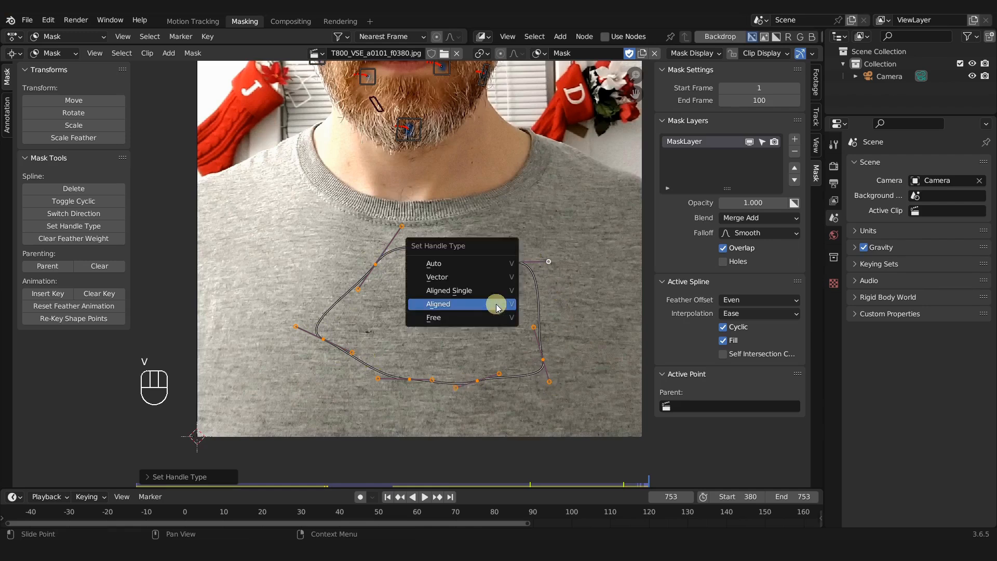
pyautogui.click(478, 277)
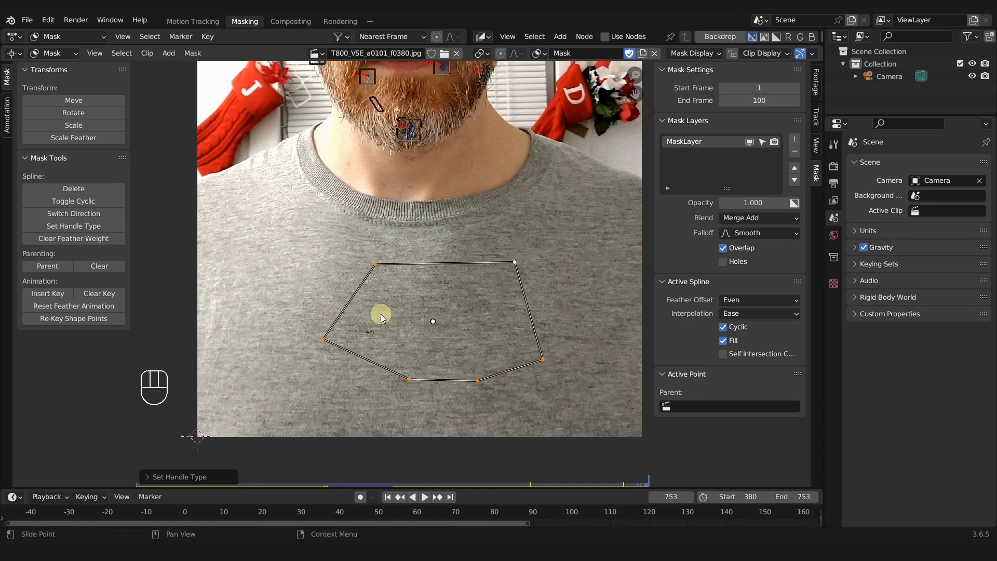
pyautogui.press('v')
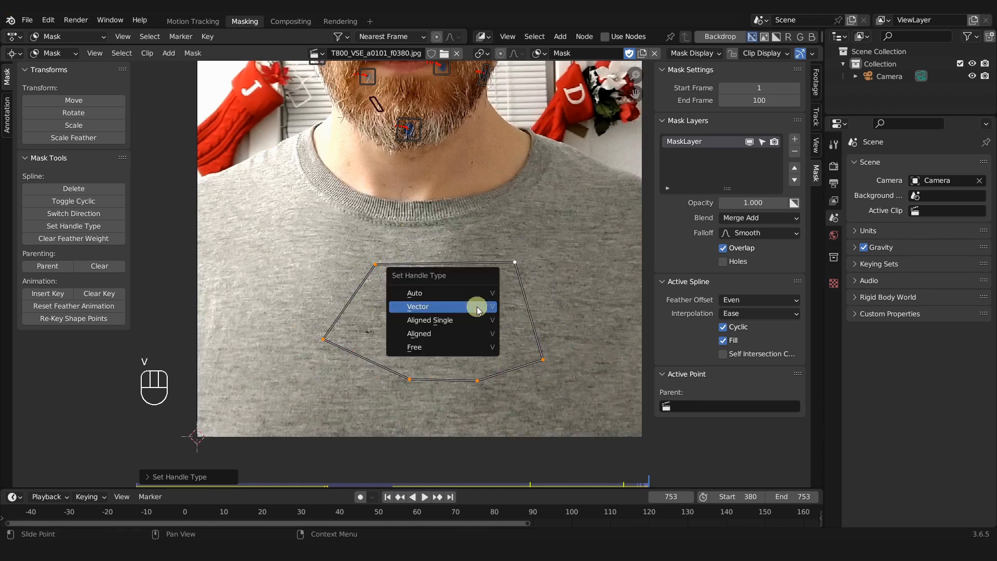
pyautogui.click(468, 334)
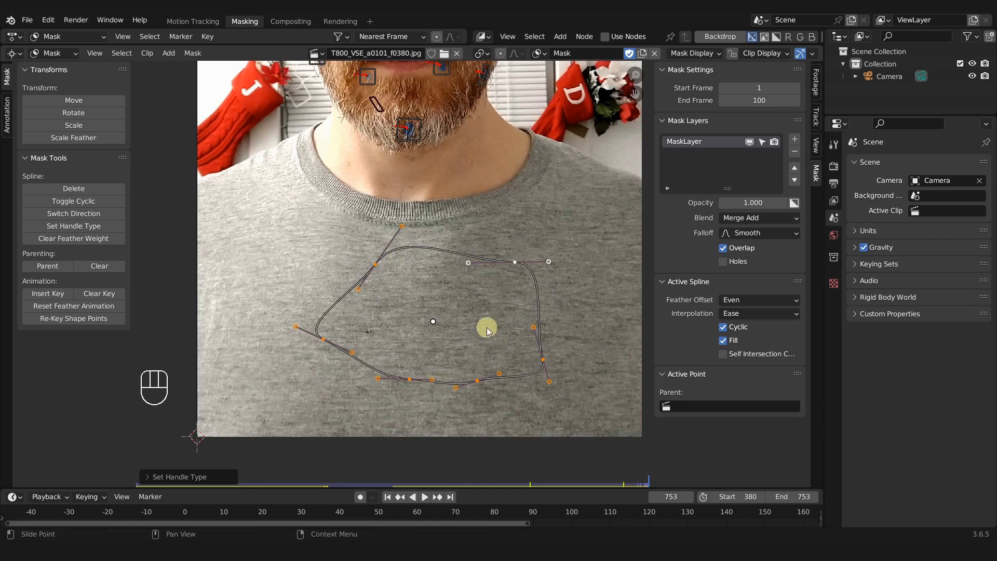
# Switch all mask points to Vector handles and back to Auto.
pyautogui.press('v')
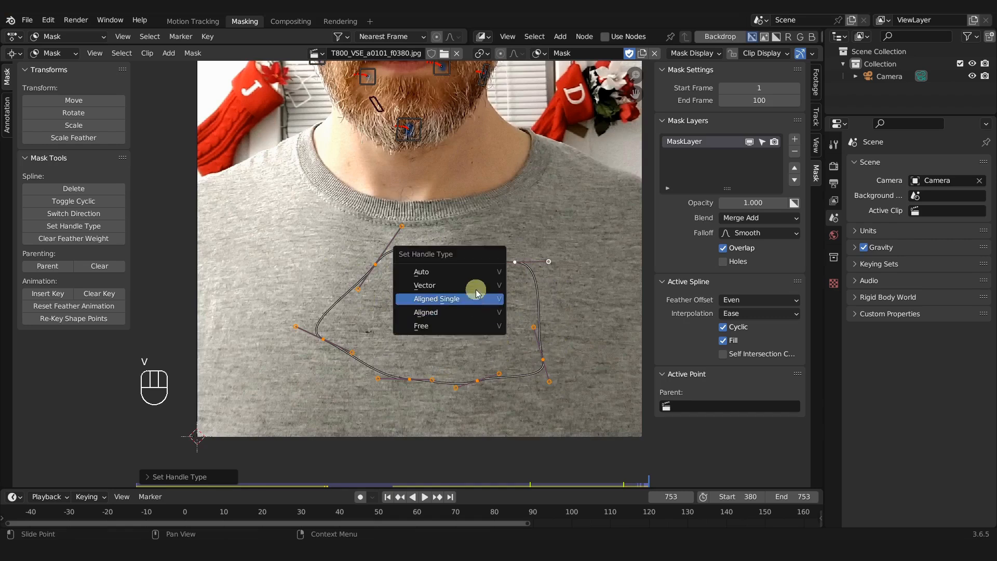
pyautogui.click(476, 289)
pyautogui.press('v')
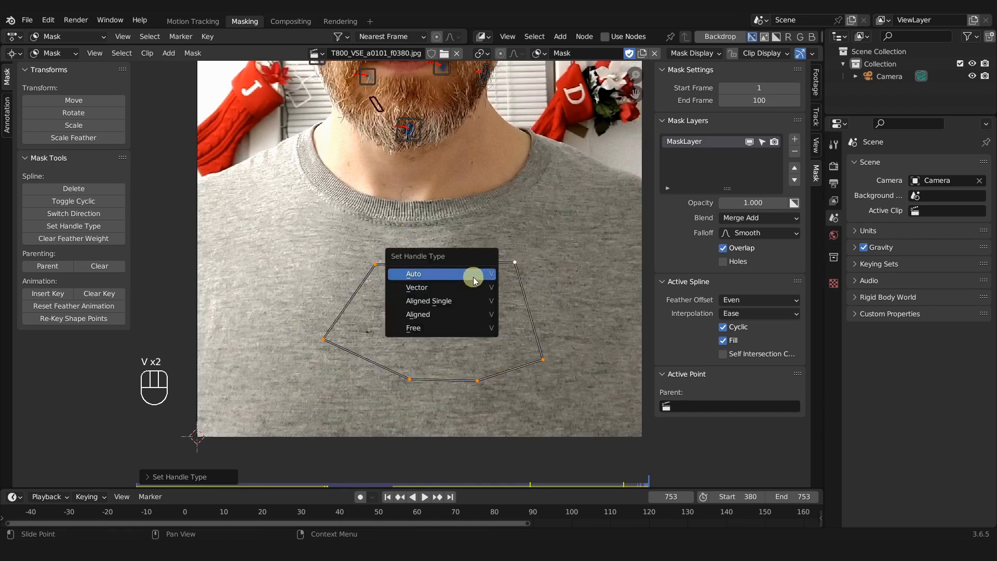
pyautogui.click(472, 276)
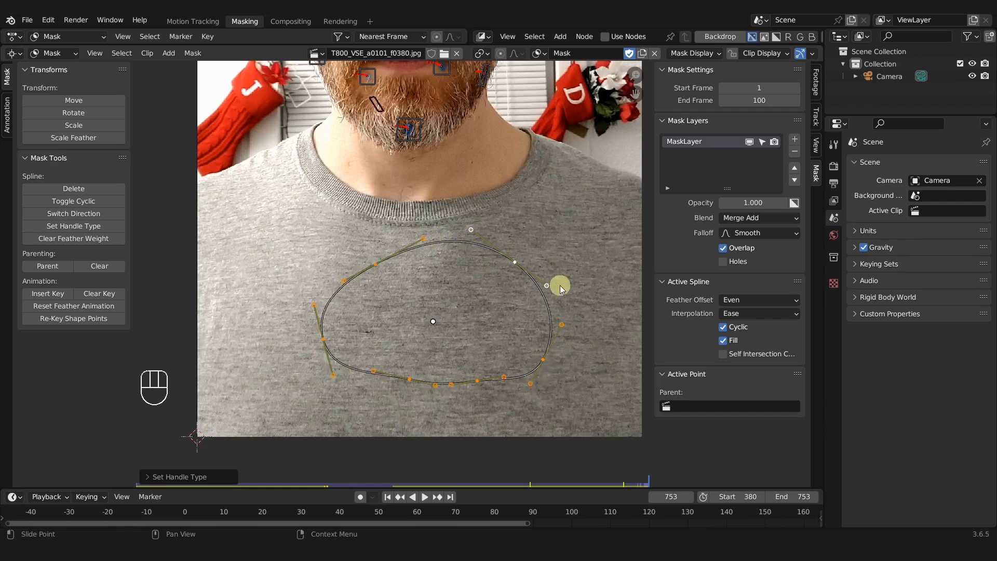
# Convert all mask points to Vector and on to Aligned handles, and rotate the upper-left point's handle down to flatten the top curve.
pyautogui.press('v')
pyautogui.click(471, 305)
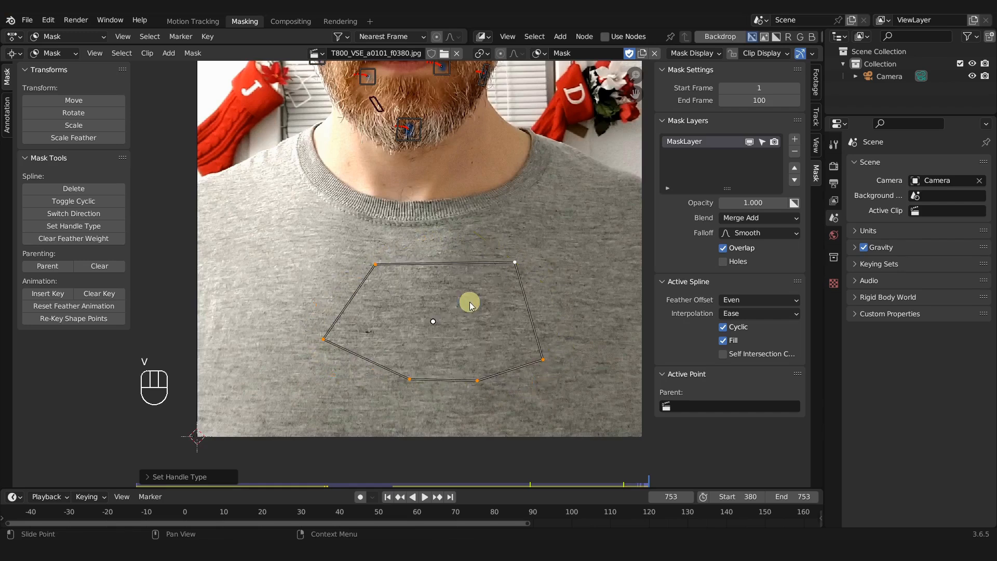
pyautogui.press('v')
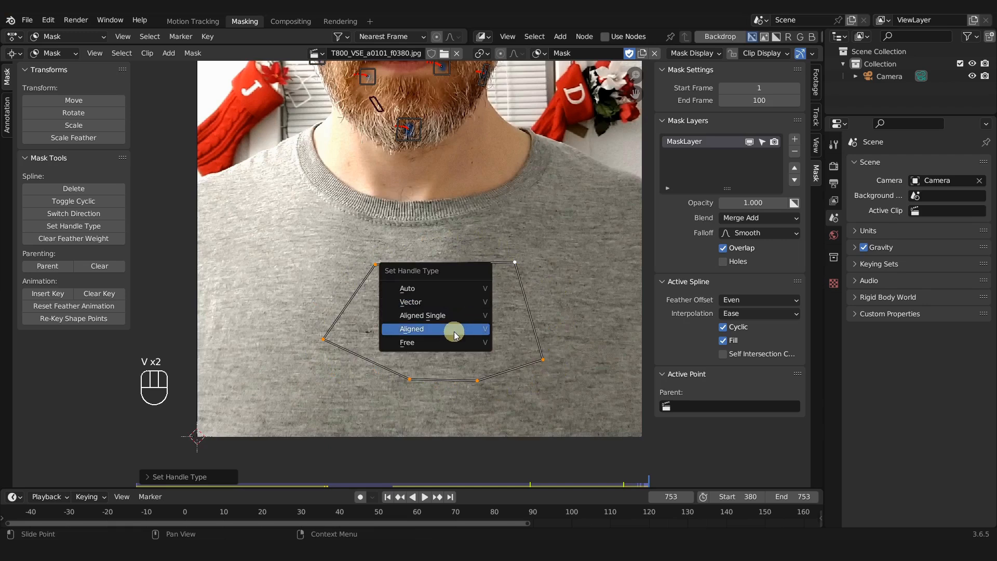
pyautogui.click(454, 331)
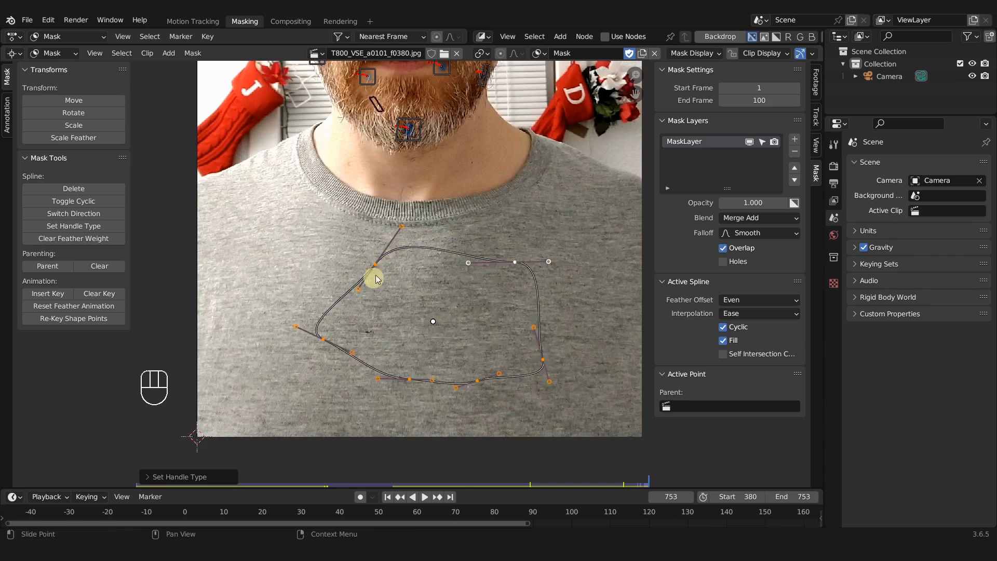
pyautogui.moveTo(545, 278); pyautogui.dragTo(545, 261)
pyautogui.moveTo(411, 226); pyautogui.dragTo(417, 244)
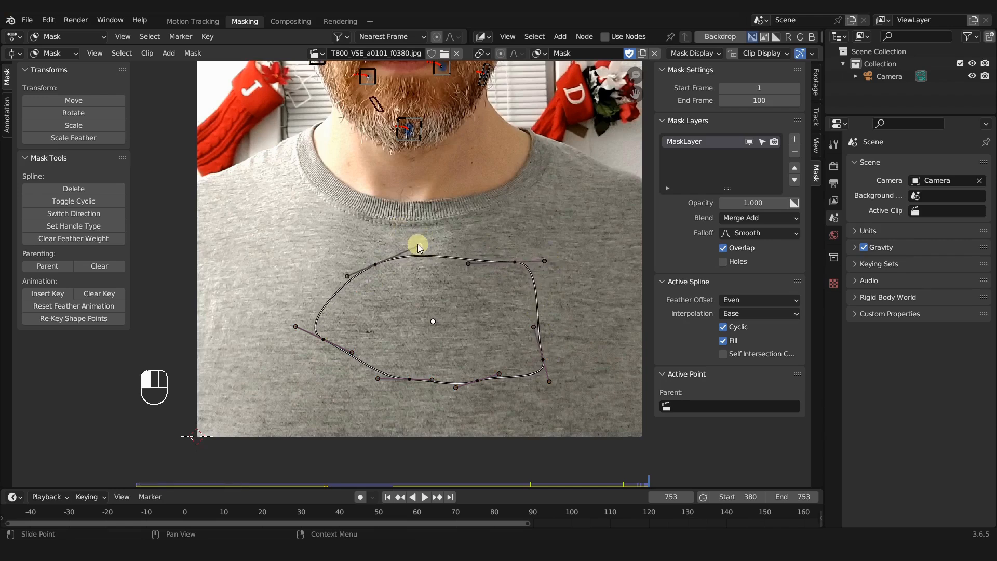
# Select all points of the mask spline and set their handle type to Free.
pyautogui.press('a')
pyautogui.press('v')
pyautogui.click(448, 322)
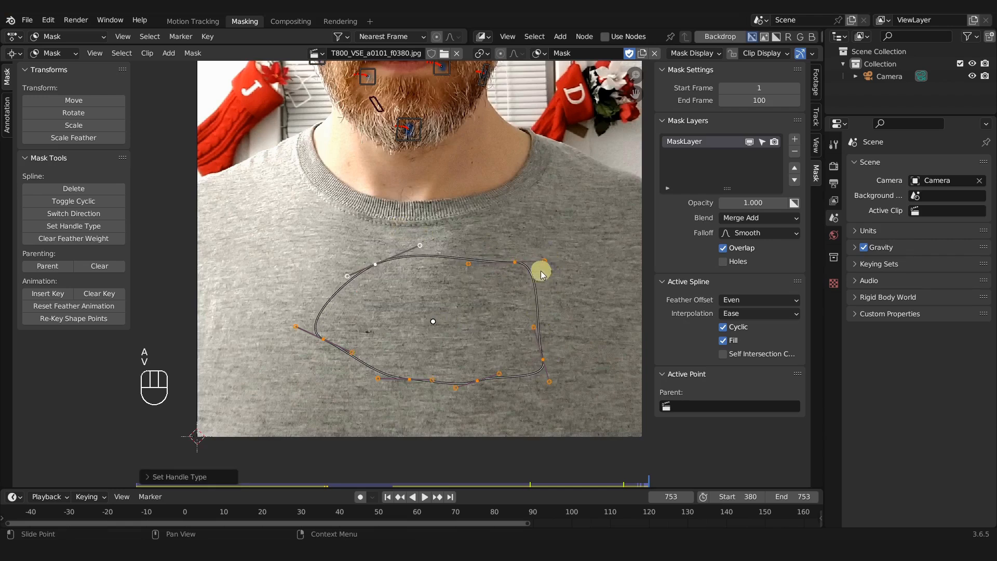
# Move the upper-right and upper-left points' handles independently to bulge the mask's top curve, and shift the upper-left point slightly.
pyautogui.moveTo(545, 259); pyautogui.dragTo(534, 287)
pyautogui.moveTo(472, 267); pyautogui.dragTo(409, 231)
pyautogui.moveTo(377, 264); pyautogui.dragTo(341, 265)
pyautogui.moveTo(423, 228); pyautogui.dragTo(423, 250)
pyautogui.moveTo(391, 250); pyautogui.dragTo(391, 266)
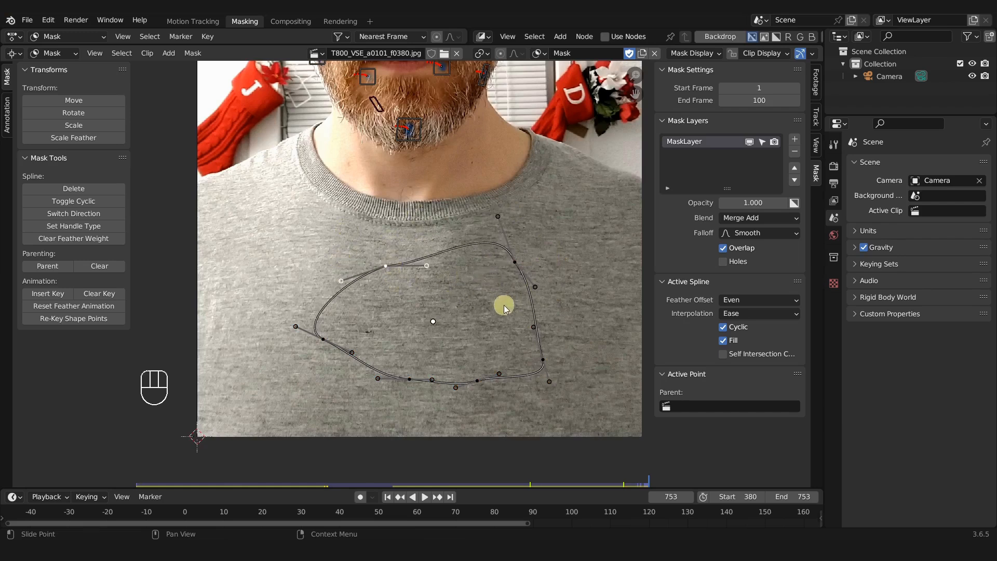
# Select all points of the mask spline on the shirt and delete the whole spline.
pyautogui.scroll(-2, 496, 299)
pyautogui.scroll(-1, 456, 288)
pyautogui.scroll(1, 455, 287)
pyautogui.keyDown('shift'); pyautogui.moveTo(455, 287); pyautogui.dragTo(447, 310, button='middle'); pyautogui.keyUp('shift')
pyautogui.press('a')
pyautogui.press('x')
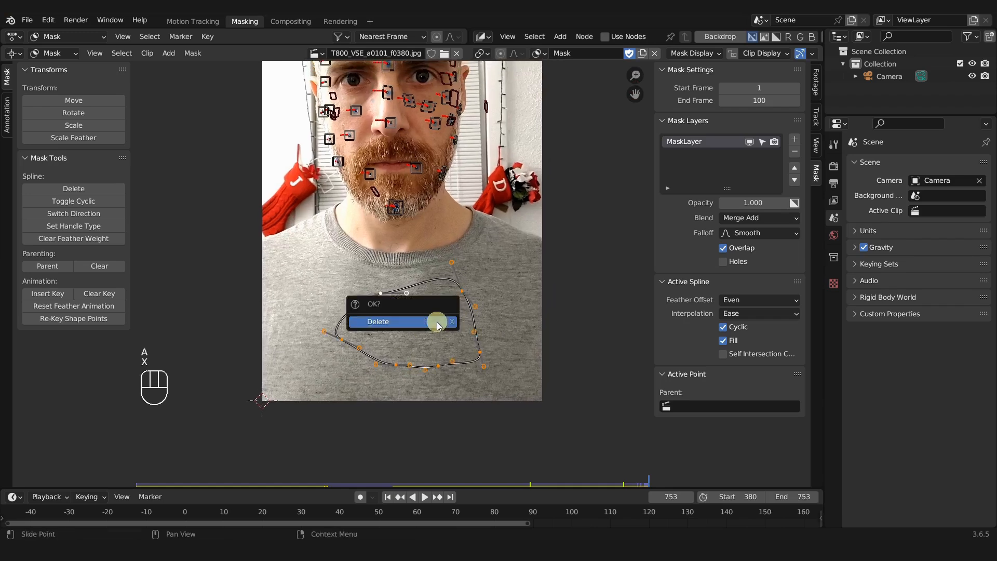
pyautogui.click(438, 323)
pyautogui.scroll(-3, 418, 326)
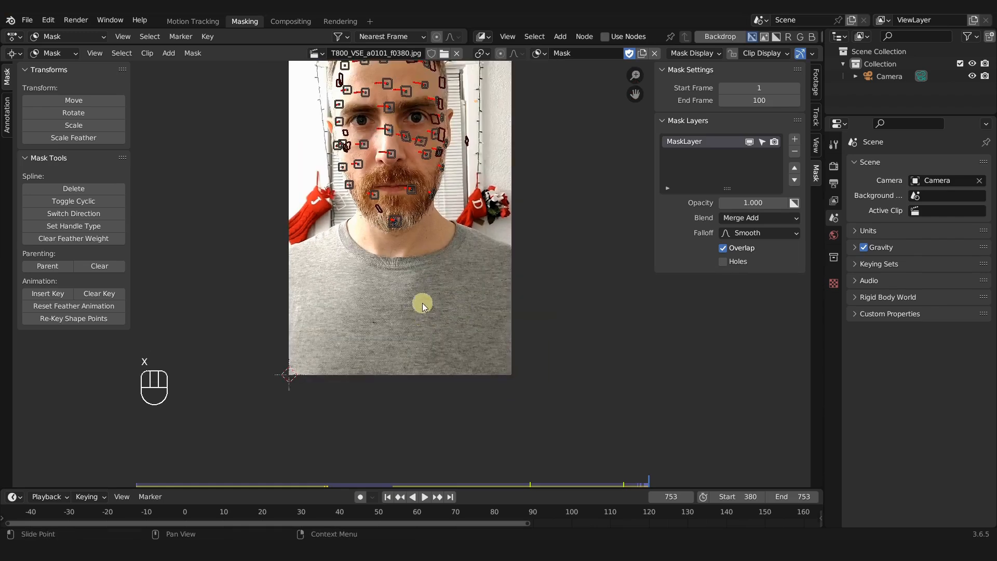
pyautogui.scroll(1, 425, 331)
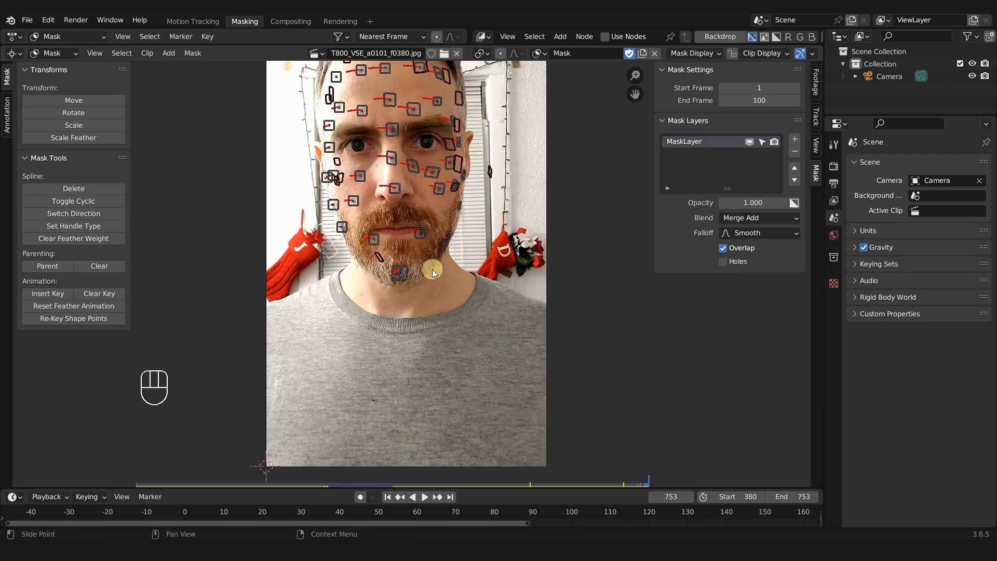
pyautogui.scroll(-1, 432, 269)
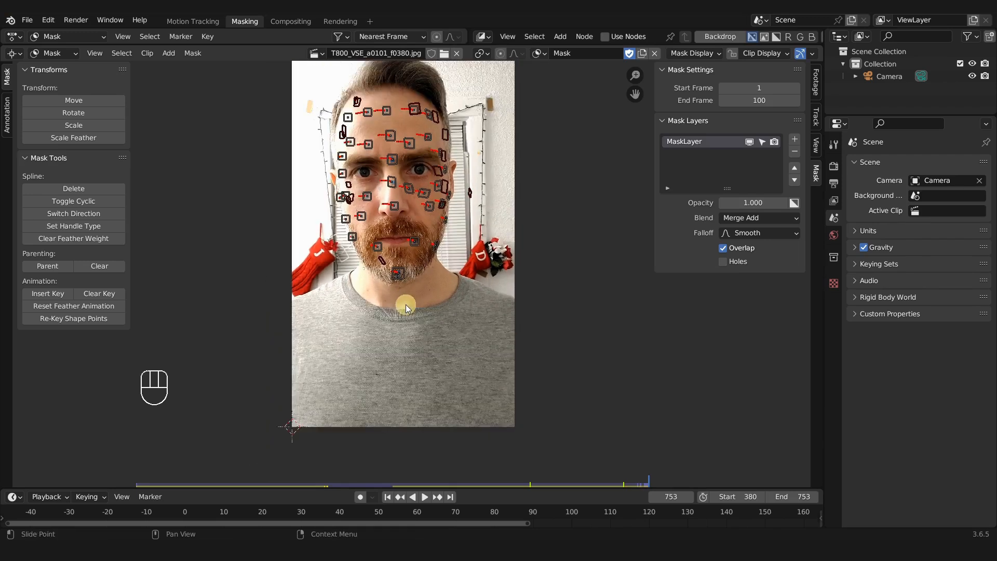
# Add a mask circle at the image's lower-left corner and two more on the right of the shirt, repositioning the 2D cursor for each.
pyautogui.click(171, 54)
pyautogui.click(199, 69)
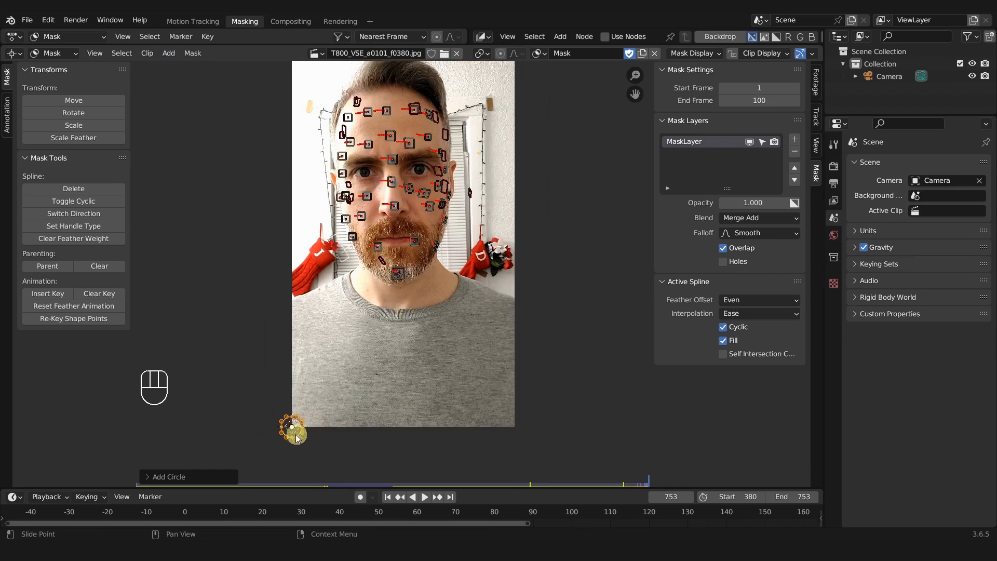
pyautogui.keyDown('shift'); pyautogui.rightClick(449, 327); pyautogui.keyUp('shift')
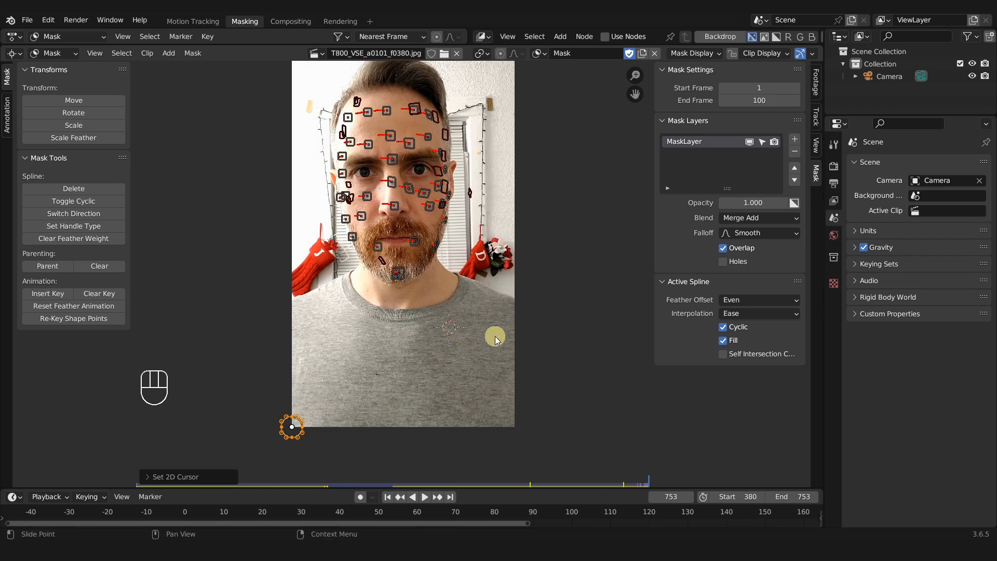
pyautogui.hotkey('shift', 'a')
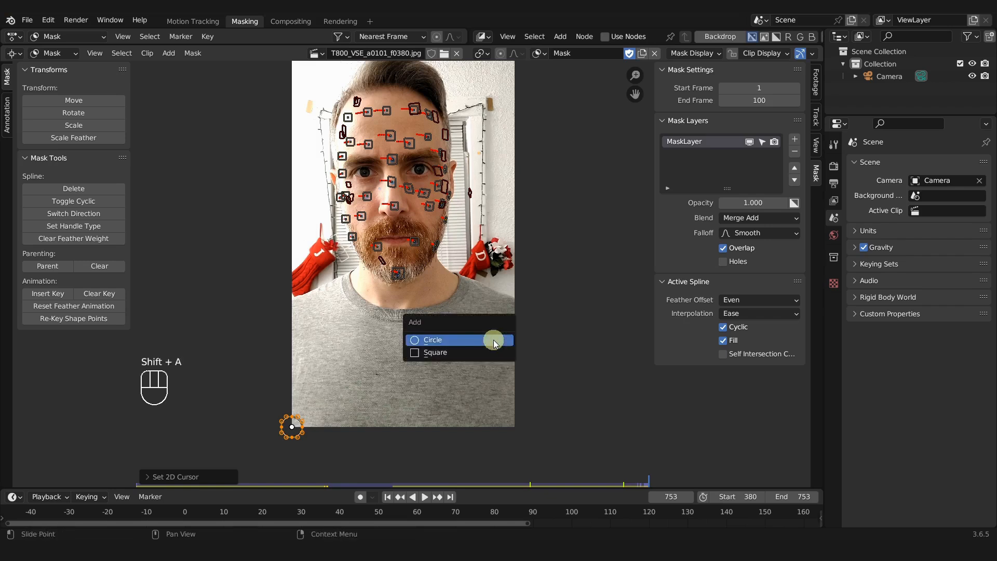
pyautogui.click(494, 339)
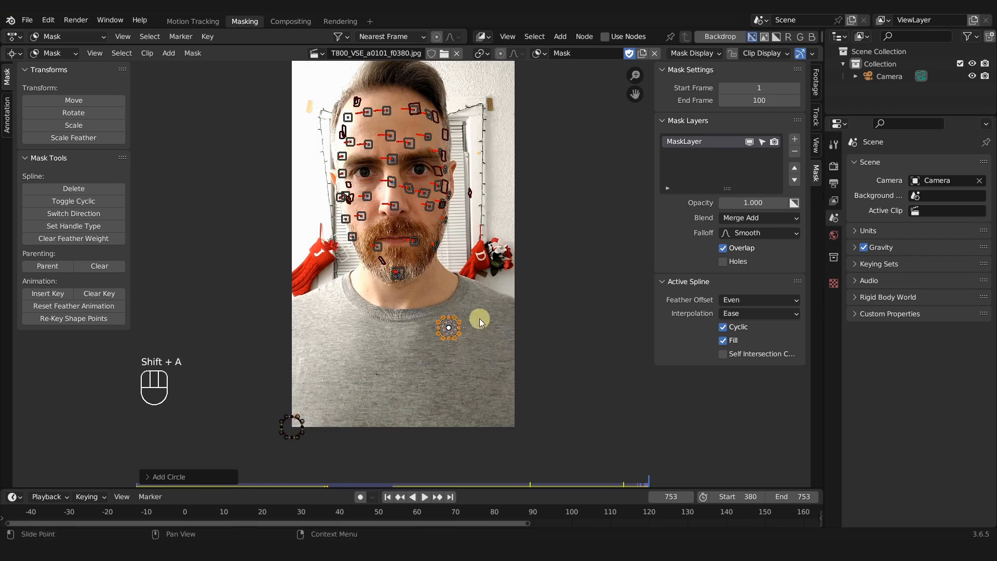
pyautogui.keyDown('shift'); pyautogui.rightClick(474, 357); pyautogui.keyUp('shift')
pyautogui.hotkey('shift', 'a')
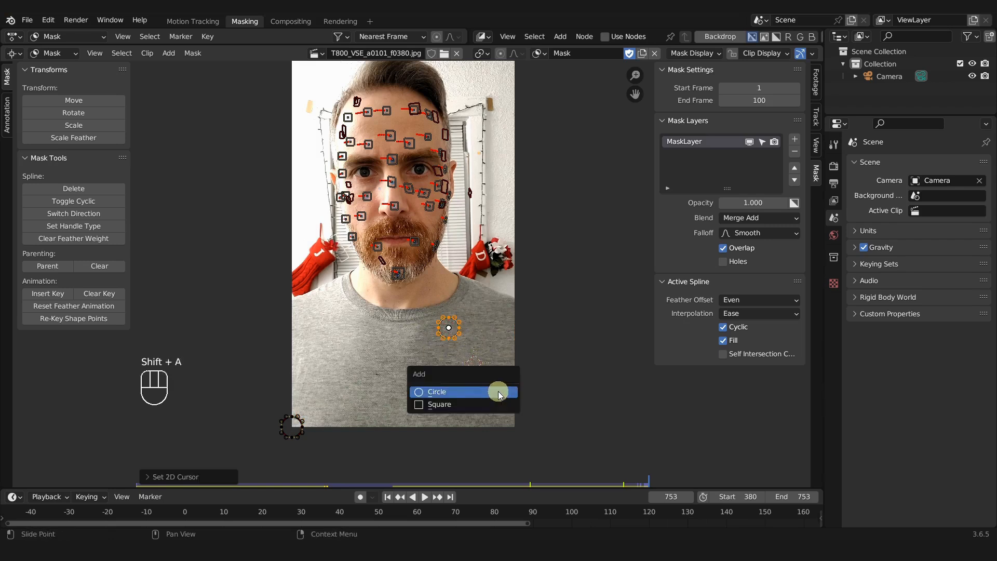
pyautogui.click(498, 391)
# Place the 2D cursor on the shirt below the two circles and add a mask square there.
pyautogui.keyDown('shift'); pyautogui.rightClick(425, 379); pyautogui.keyUp('shift')
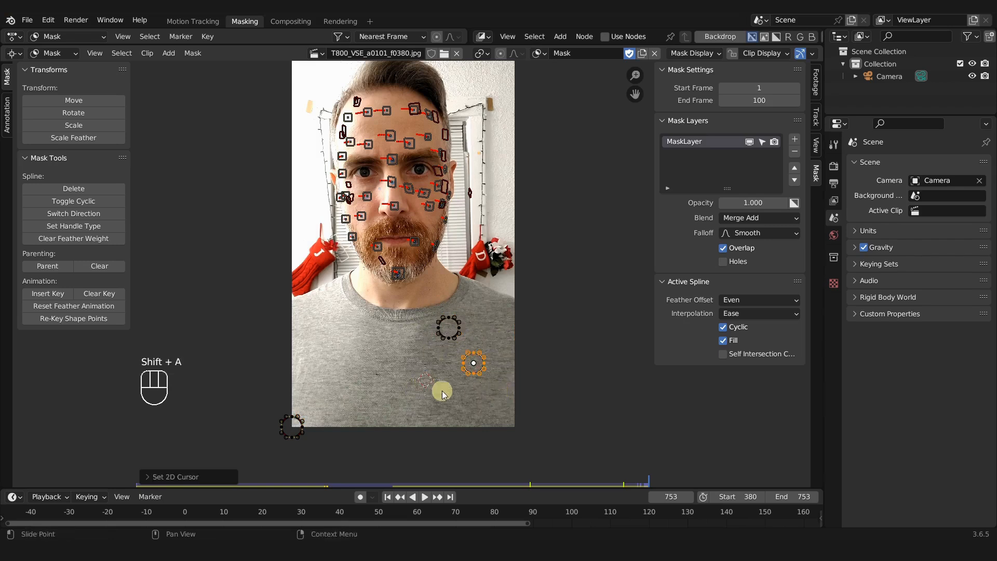
pyautogui.hotkey('shift', 'a')
pyautogui.click(437, 401)
pyautogui.scroll(1, 482, 404)
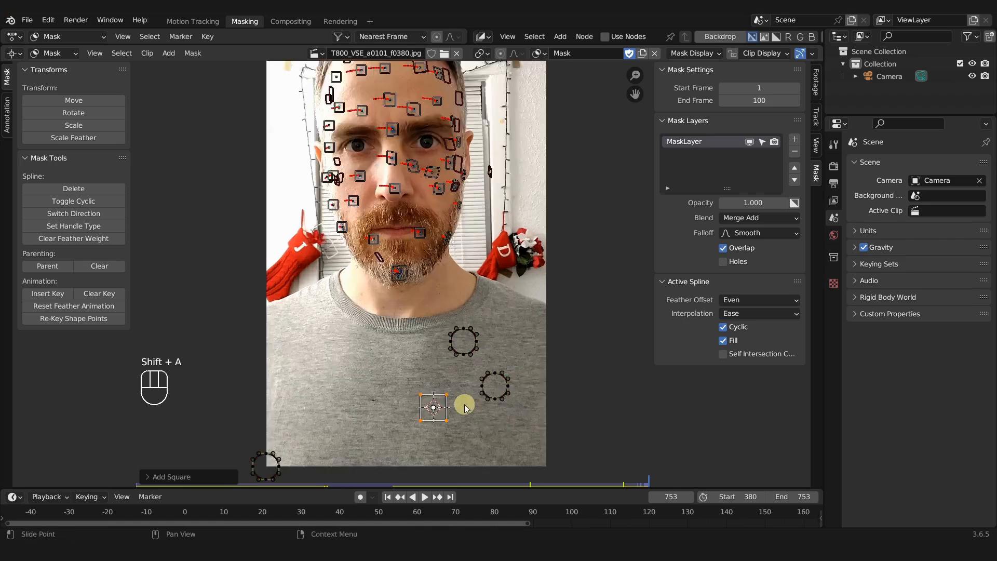
pyautogui.scroll(-1, 464, 404)
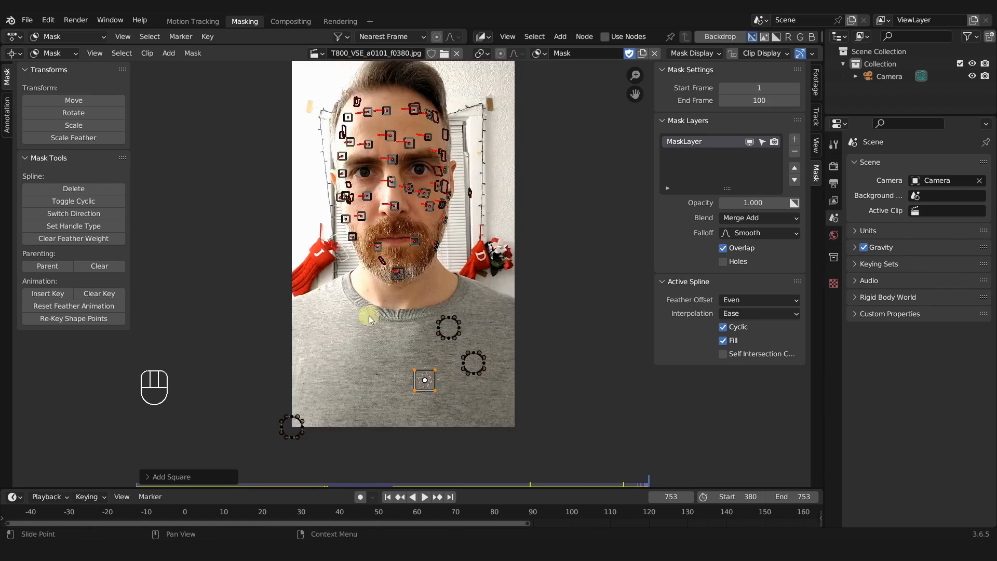
# Select all the circle and square mask splines and delete them.
pyautogui.press('a')
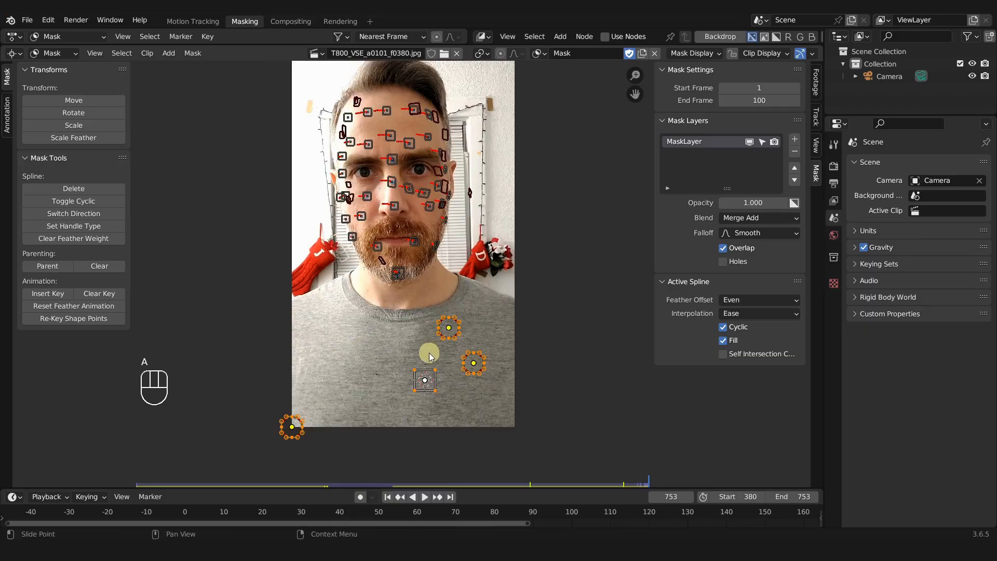
pyautogui.press('x')
pyautogui.click(428, 355)
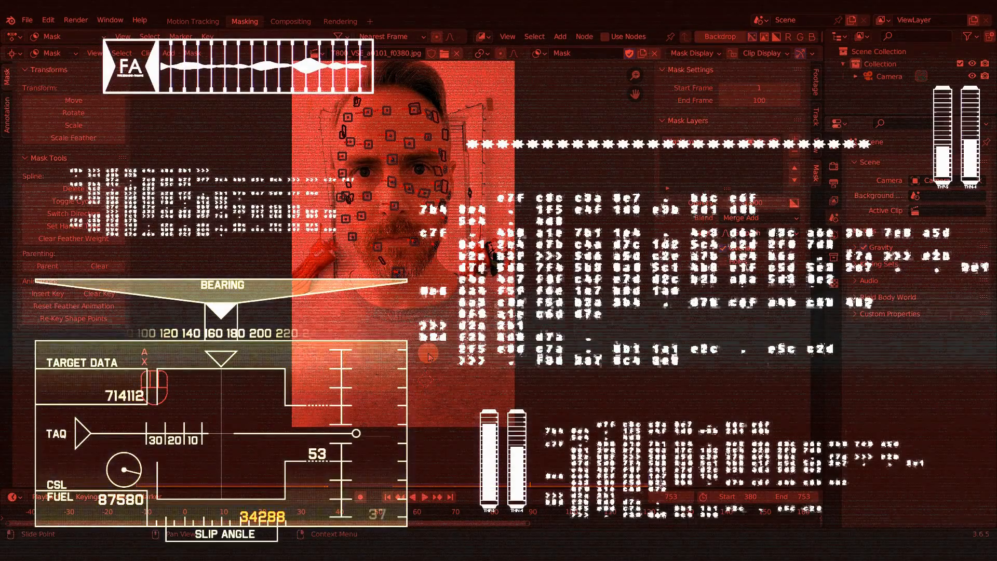